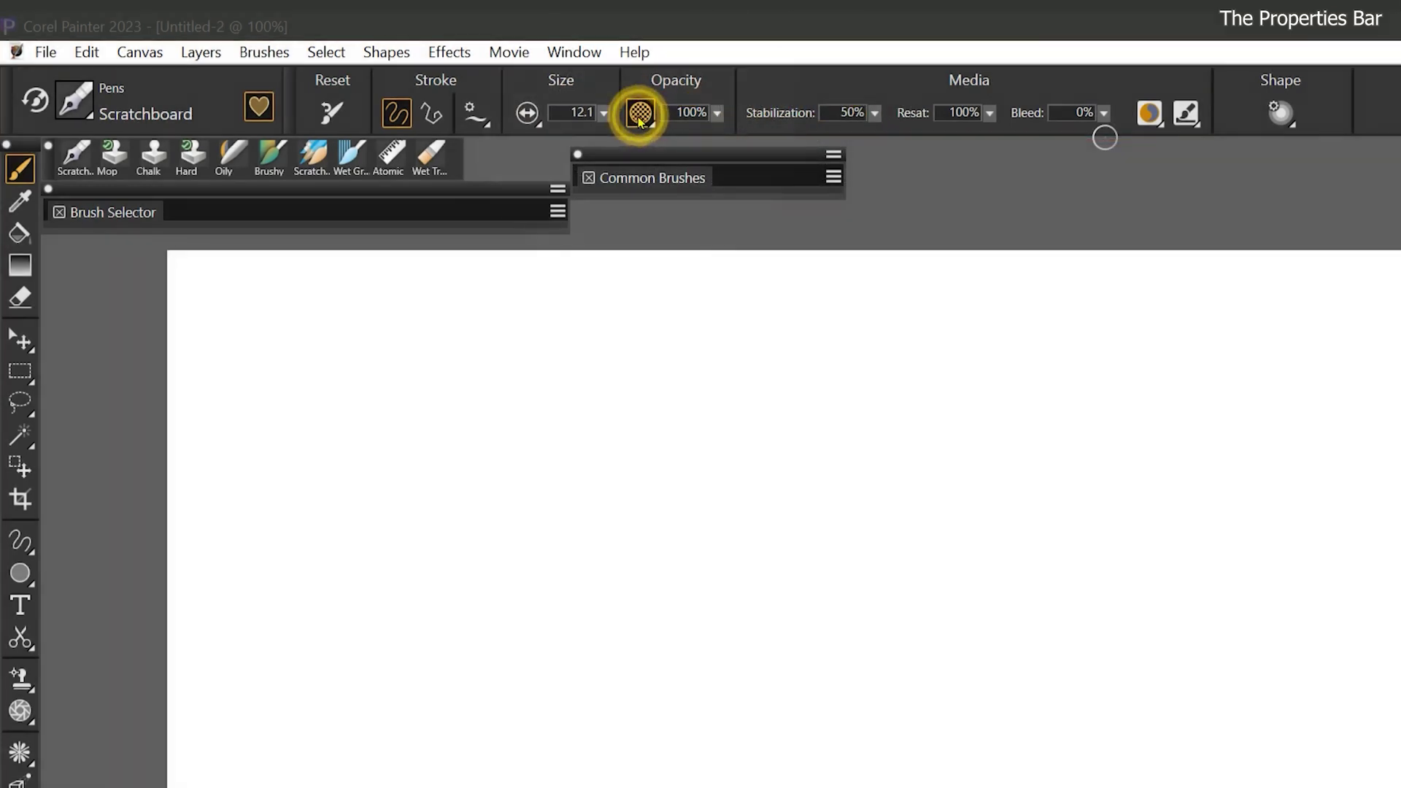
Step: Check the Opacity options on the Property Bar with Coarse Spray (size 150) loaded
left_click(640, 116)
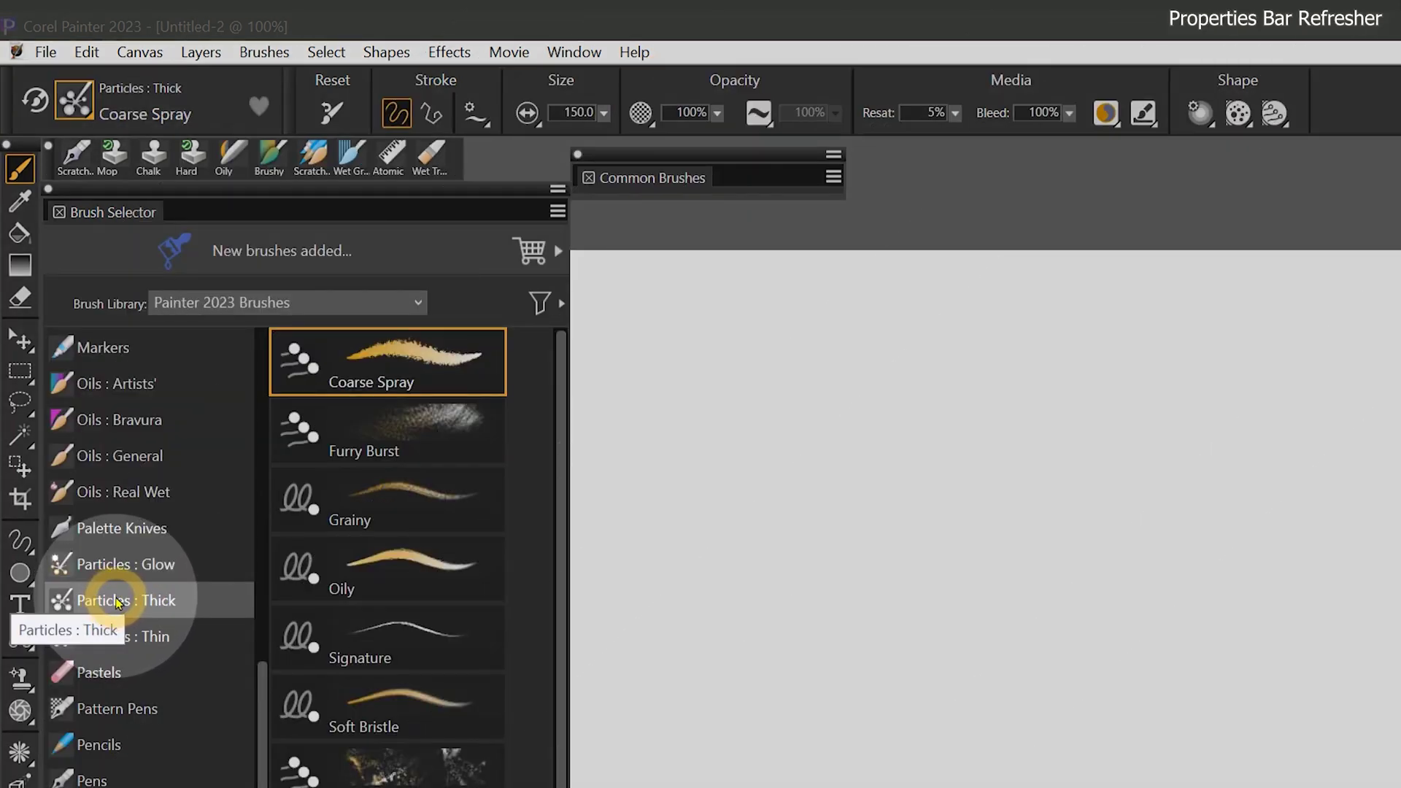
Step: Select Particles : Thick Soft Bristle at size 100, 50% opacity, 20% grain, 35% resaturation
left_click(385, 699)
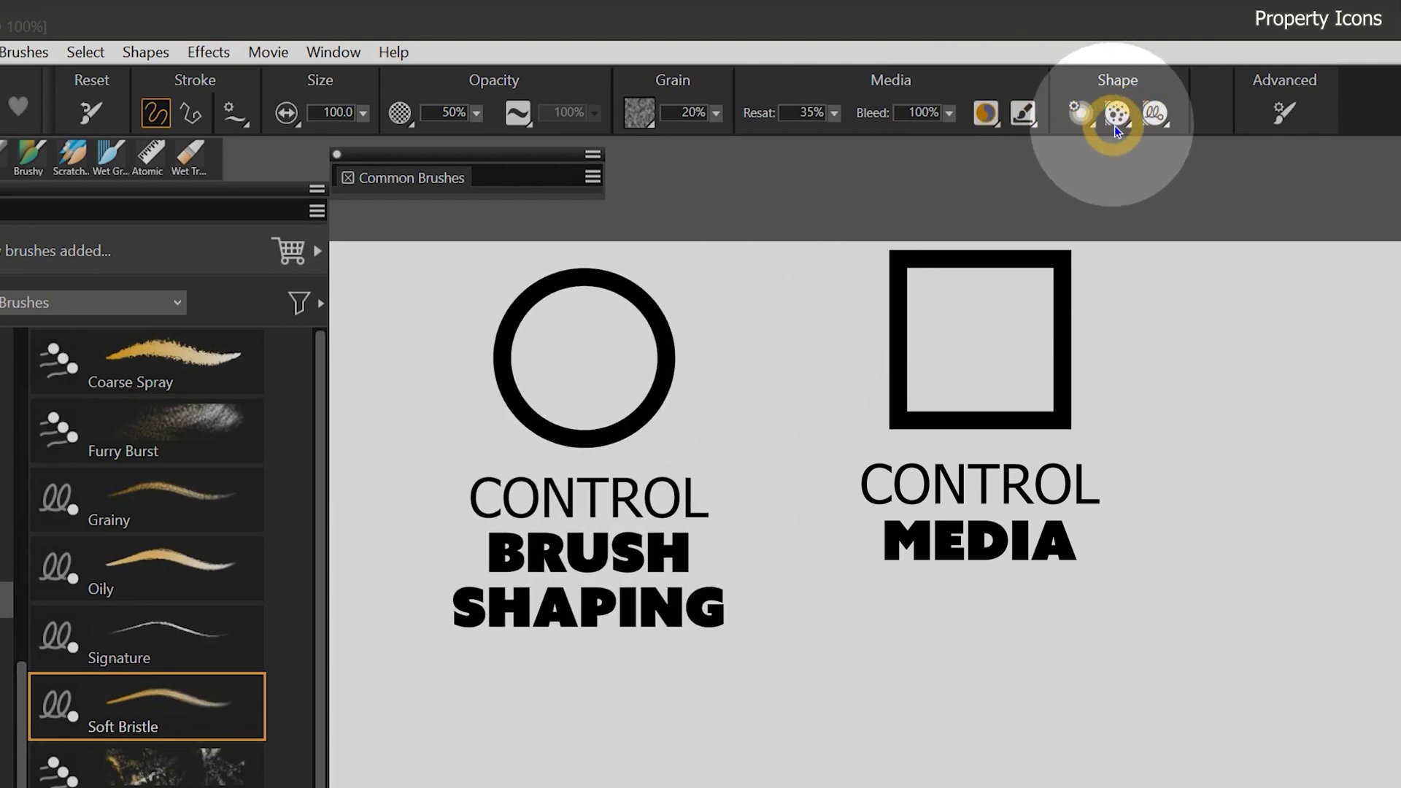
Step: Paint two pink zigzag Soft Bristle test strokes, checking the Computed Circular dab profile options
mouse_move(509, 489)
left_mouse_down()
mouse_move(541, 456)
mouse_move(724, 414)
mouse_move(662, 555)
mouse_move(911, 391)
mouse_move(1144, 409)
left_mouse_up()
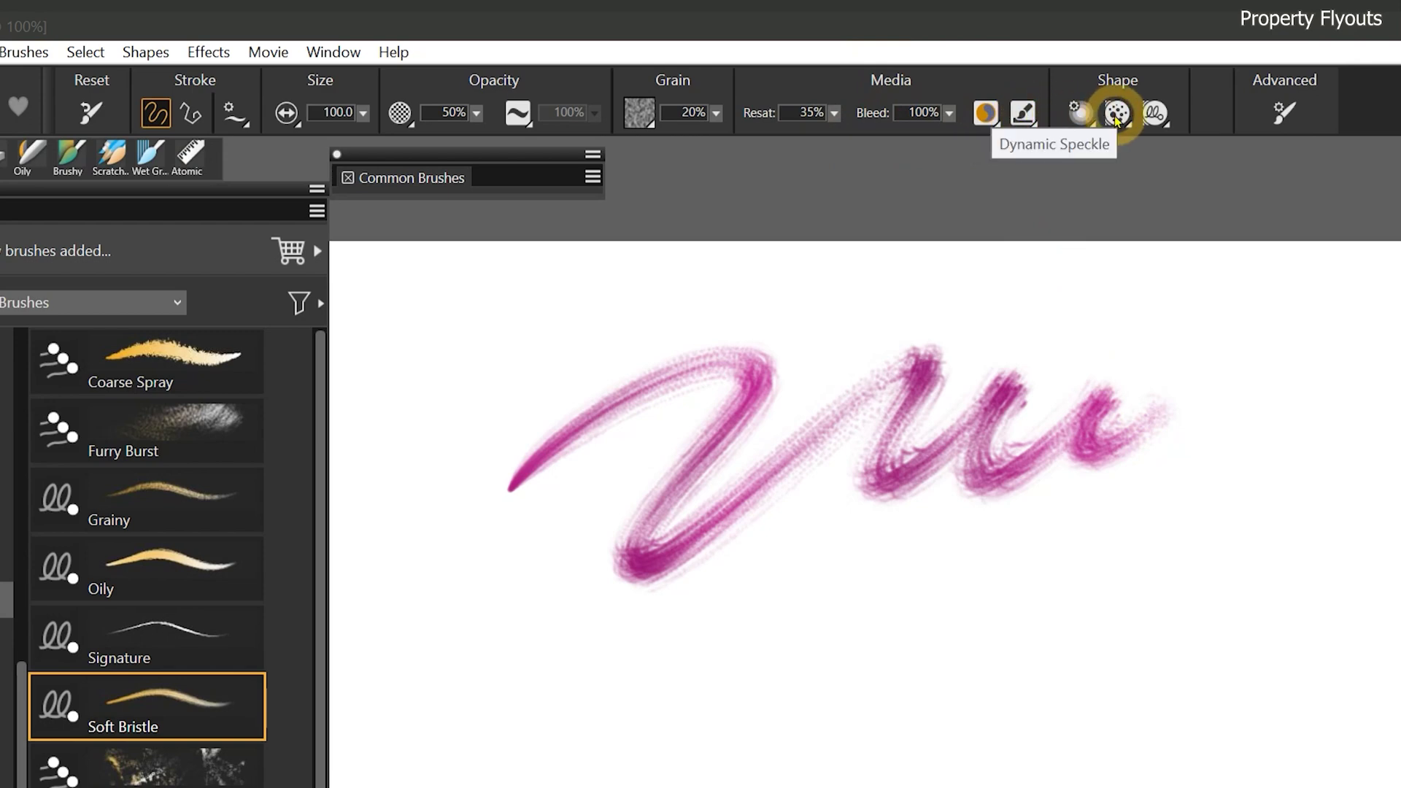
left_click(1160, 120)
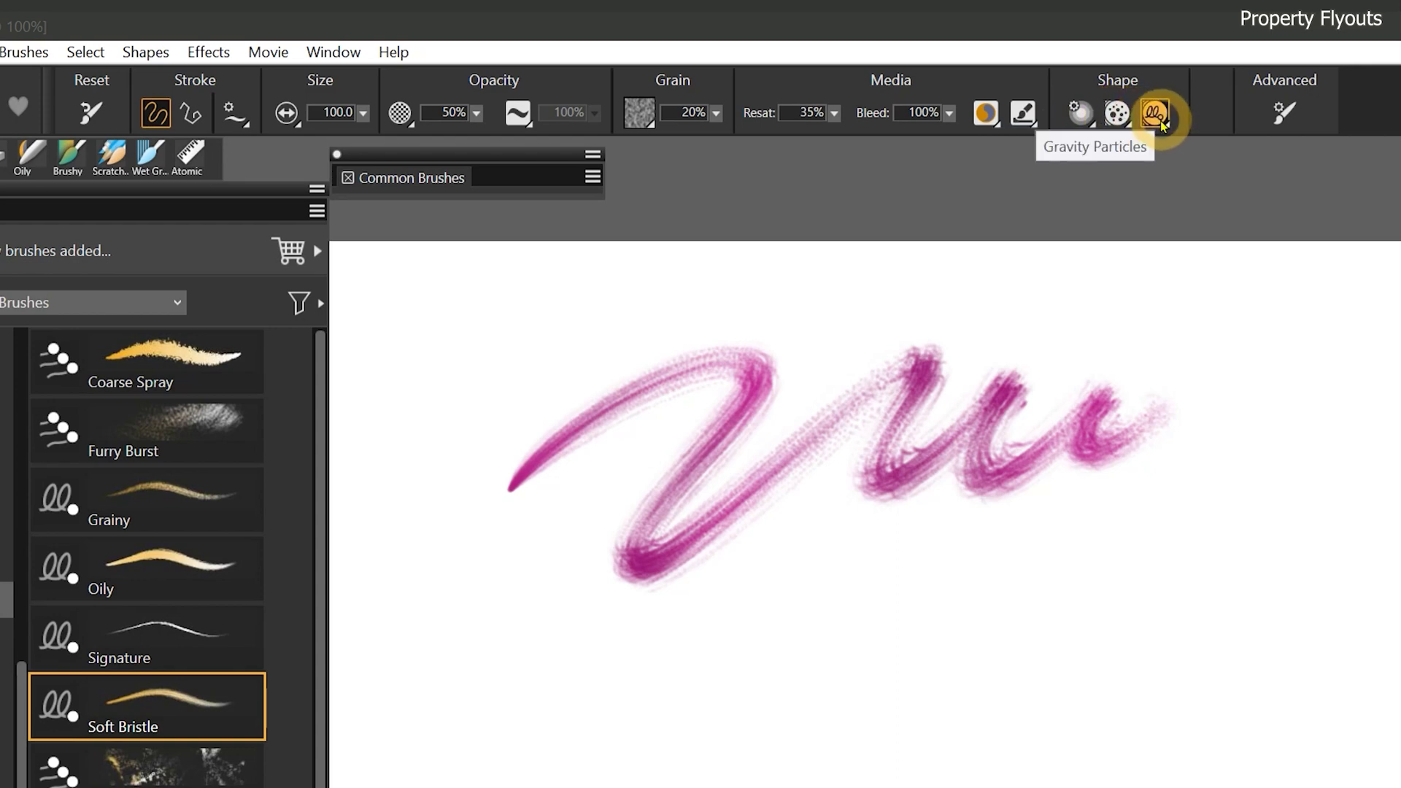
left_click(1157, 117)
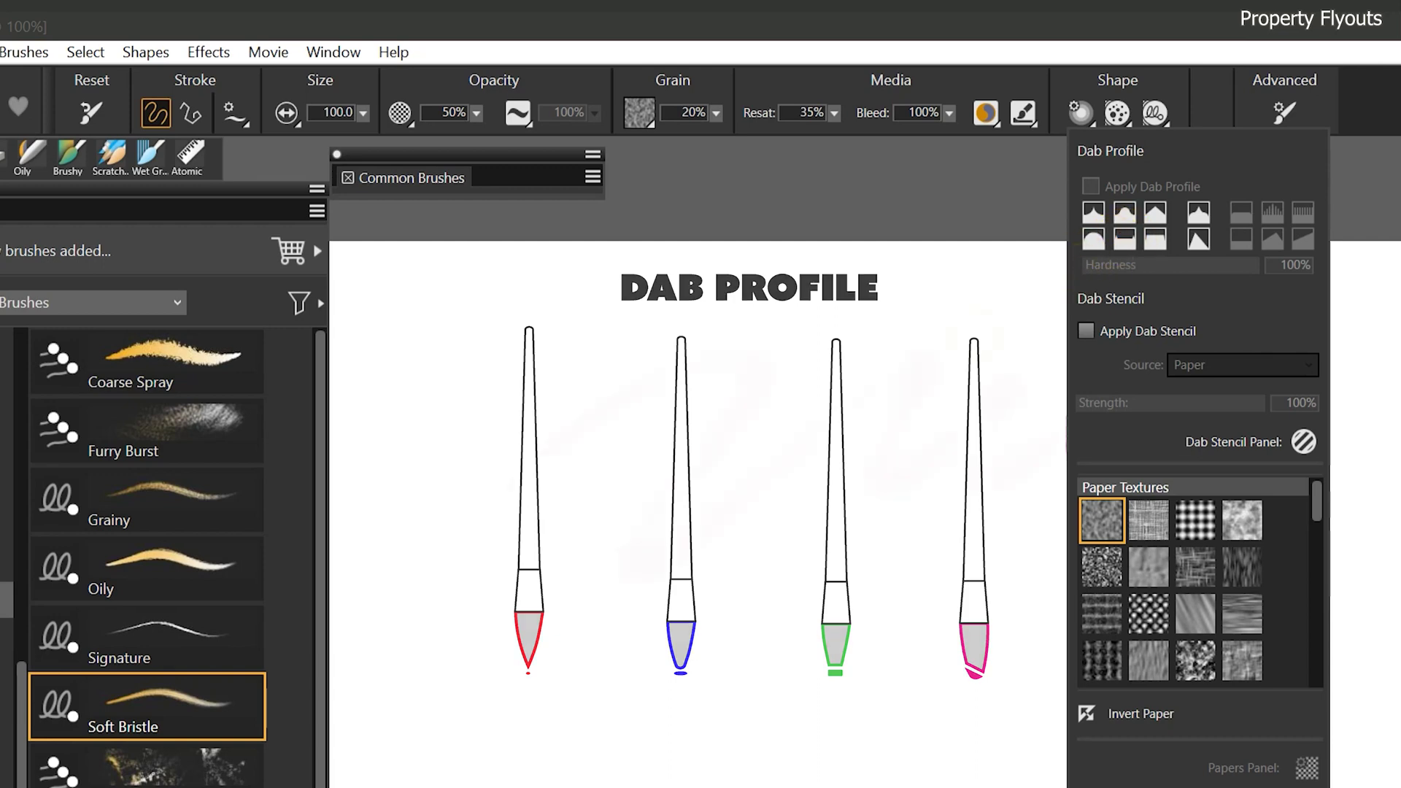
mouse_move(547, 650)
left_mouse_down()
mouse_move(595, 663)
mouse_move(655, 705)
mouse_move(763, 618)
mouse_move(759, 733)
mouse_move(889, 621)
mouse_move(902, 729)
mouse_move(999, 614)
mouse_move(1107, 679)
mouse_move(1217, 626)
mouse_move(1326, 658)
left_mouse_up()
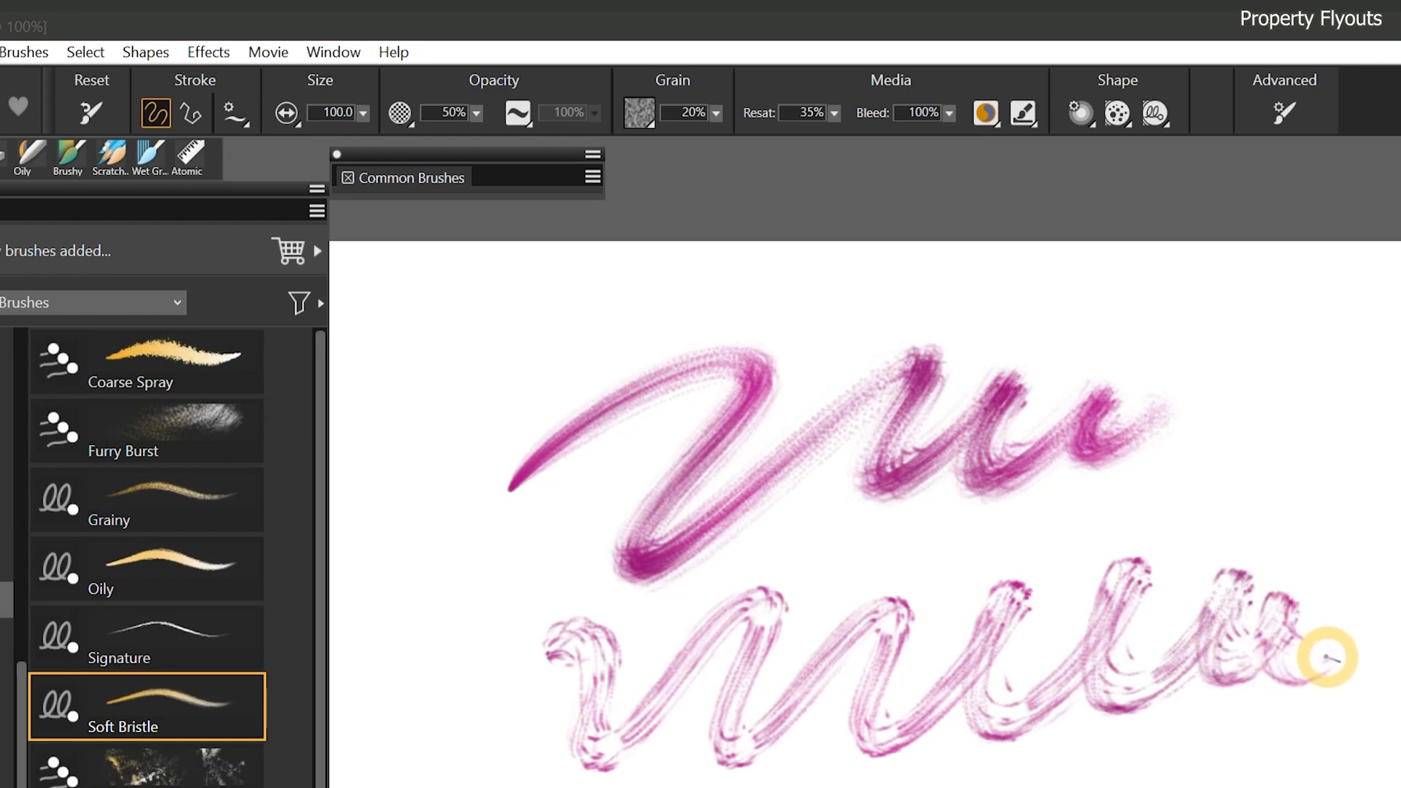
left_click(1116, 113)
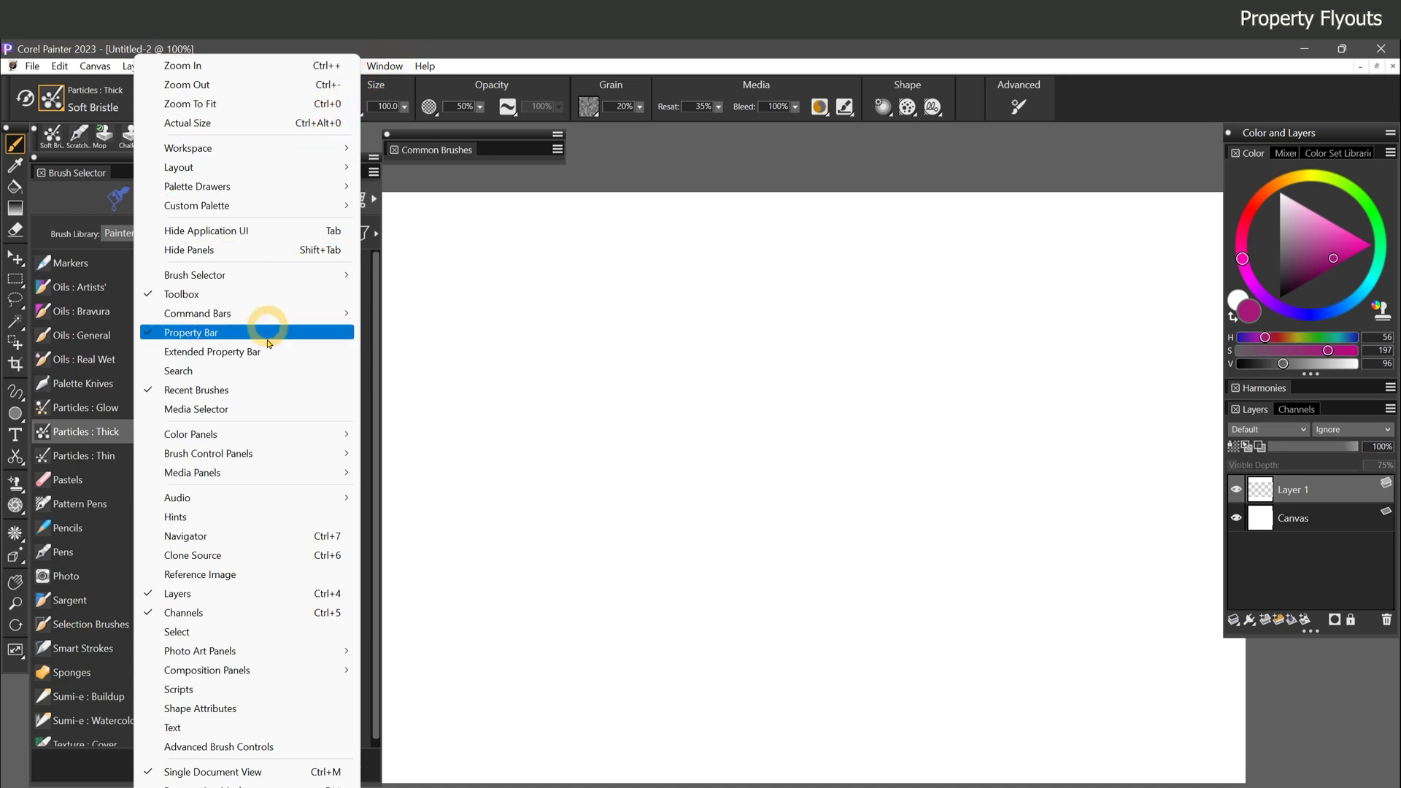
Step: Browse the Window > Brush Control Panels > Brush Shape list and dismiss it without adding panels
mouse_move(241, 456)
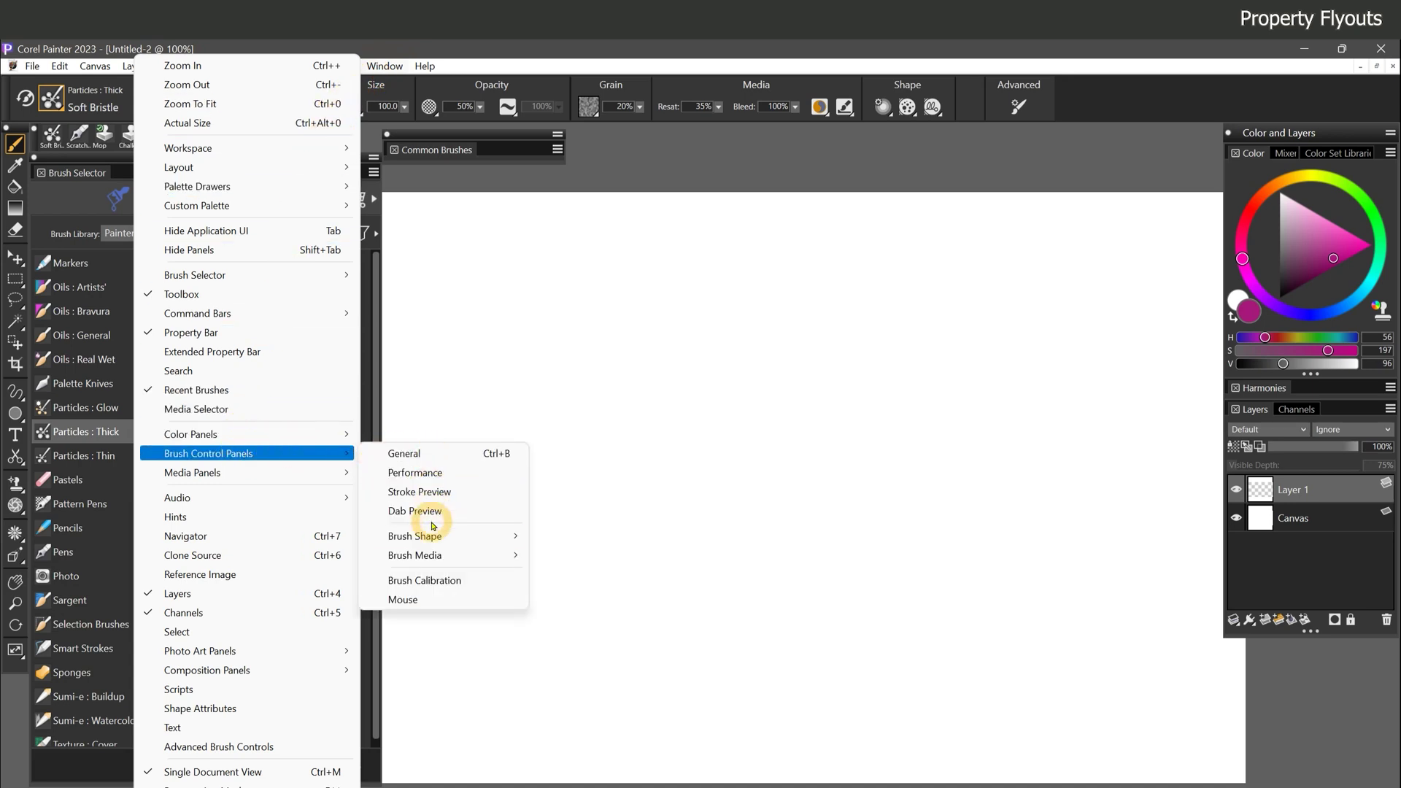
mouse_move(435, 538)
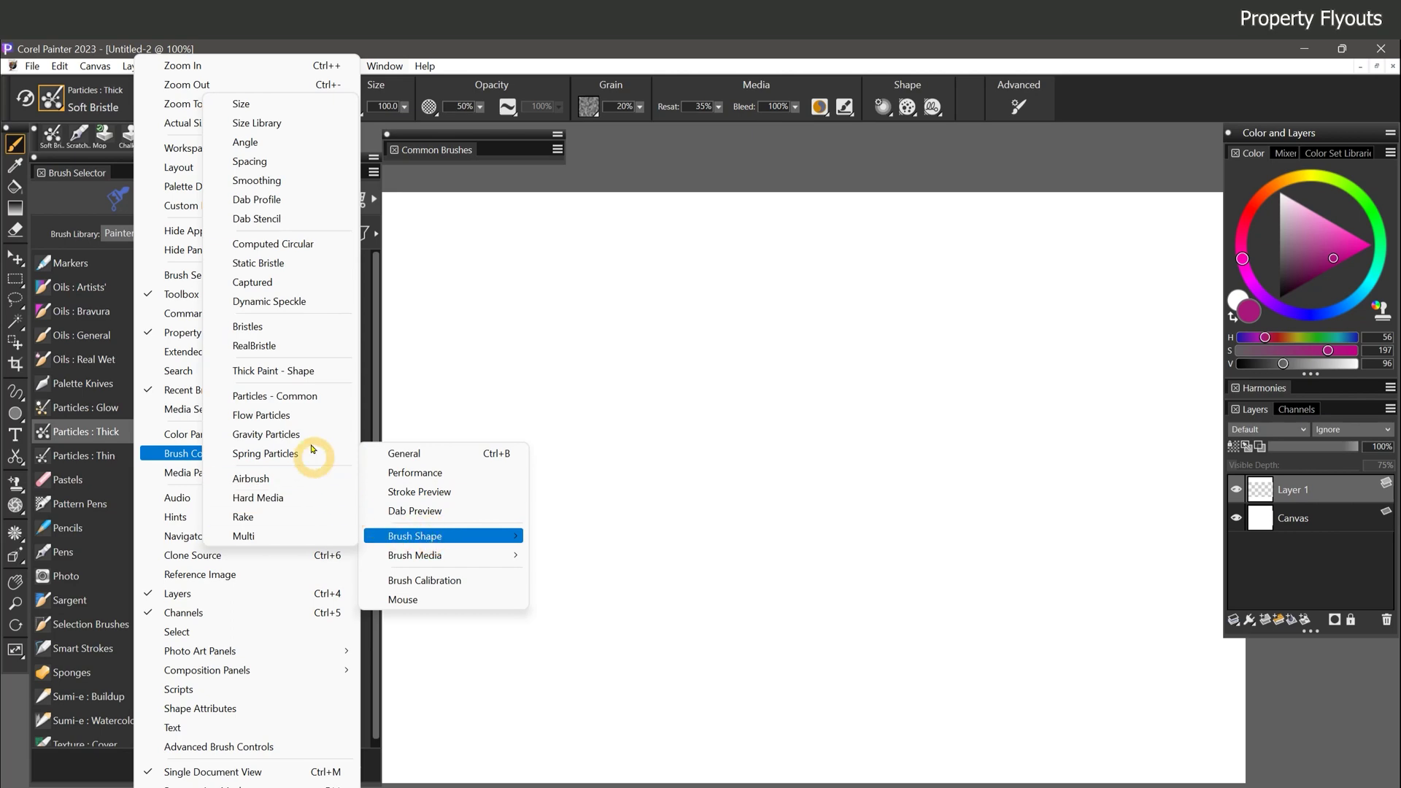
left_click(305, 370)
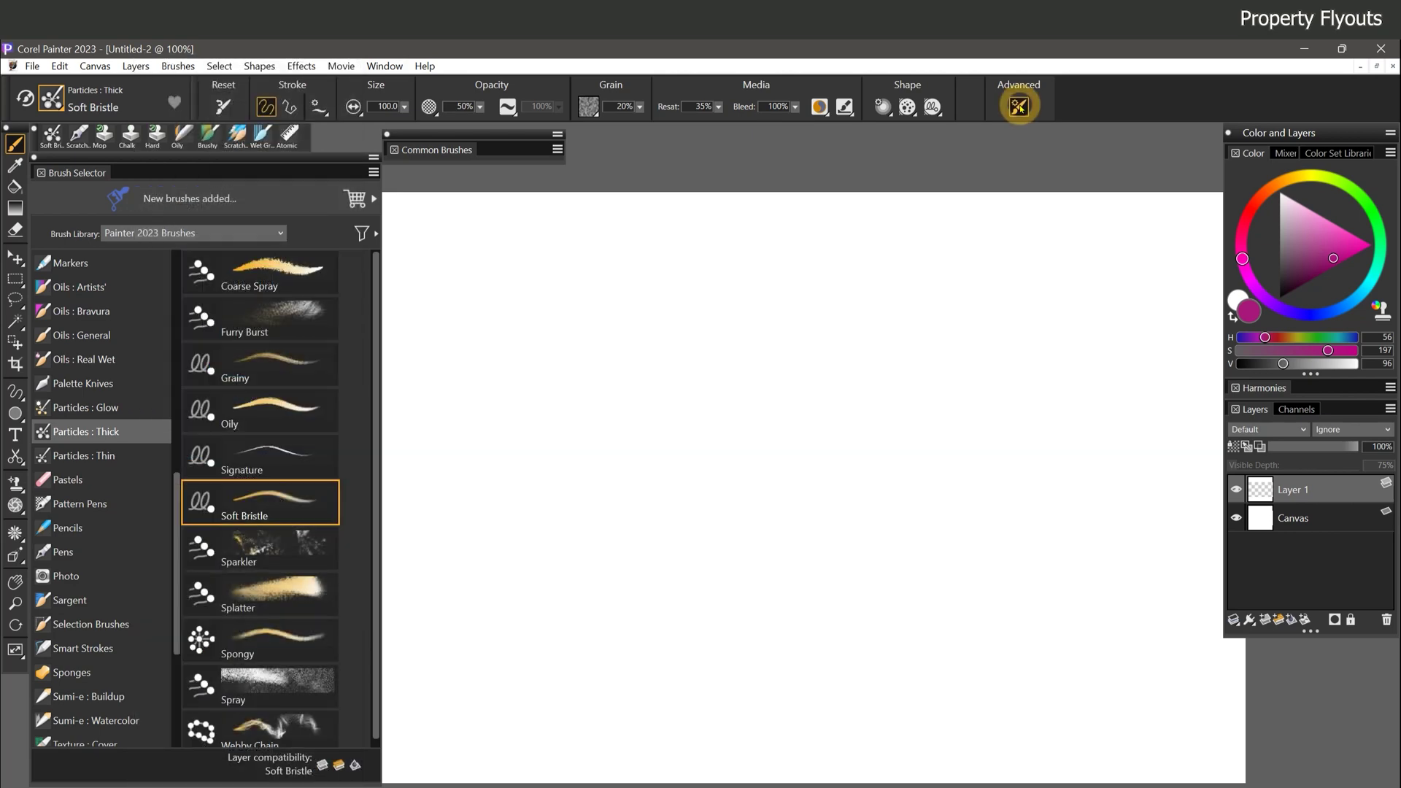
Step: Dock the advanced brush controls on the Media panels and show the Impasto Paint with Depth options
left_click(1018, 106)
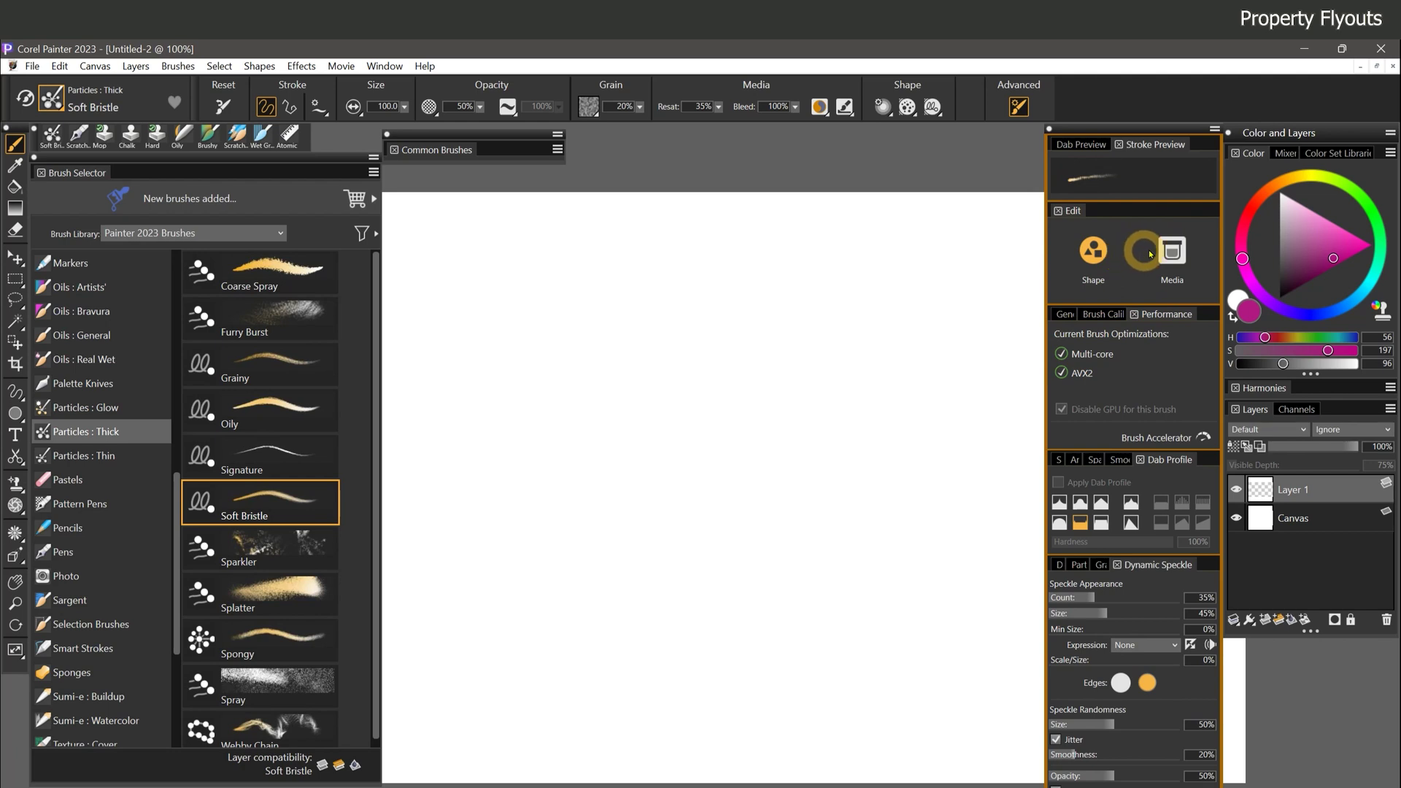
left_click(1171, 251)
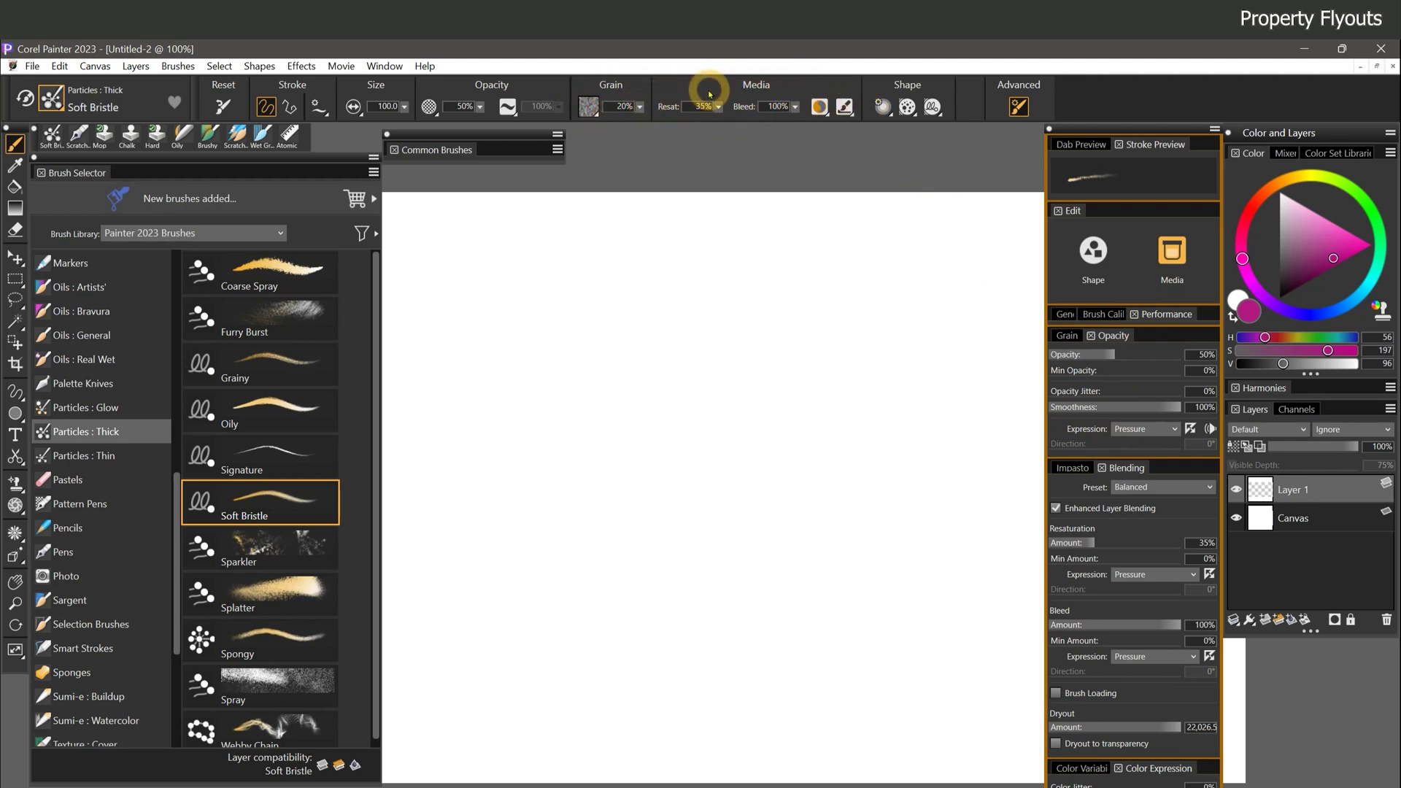
left_click(844, 108)
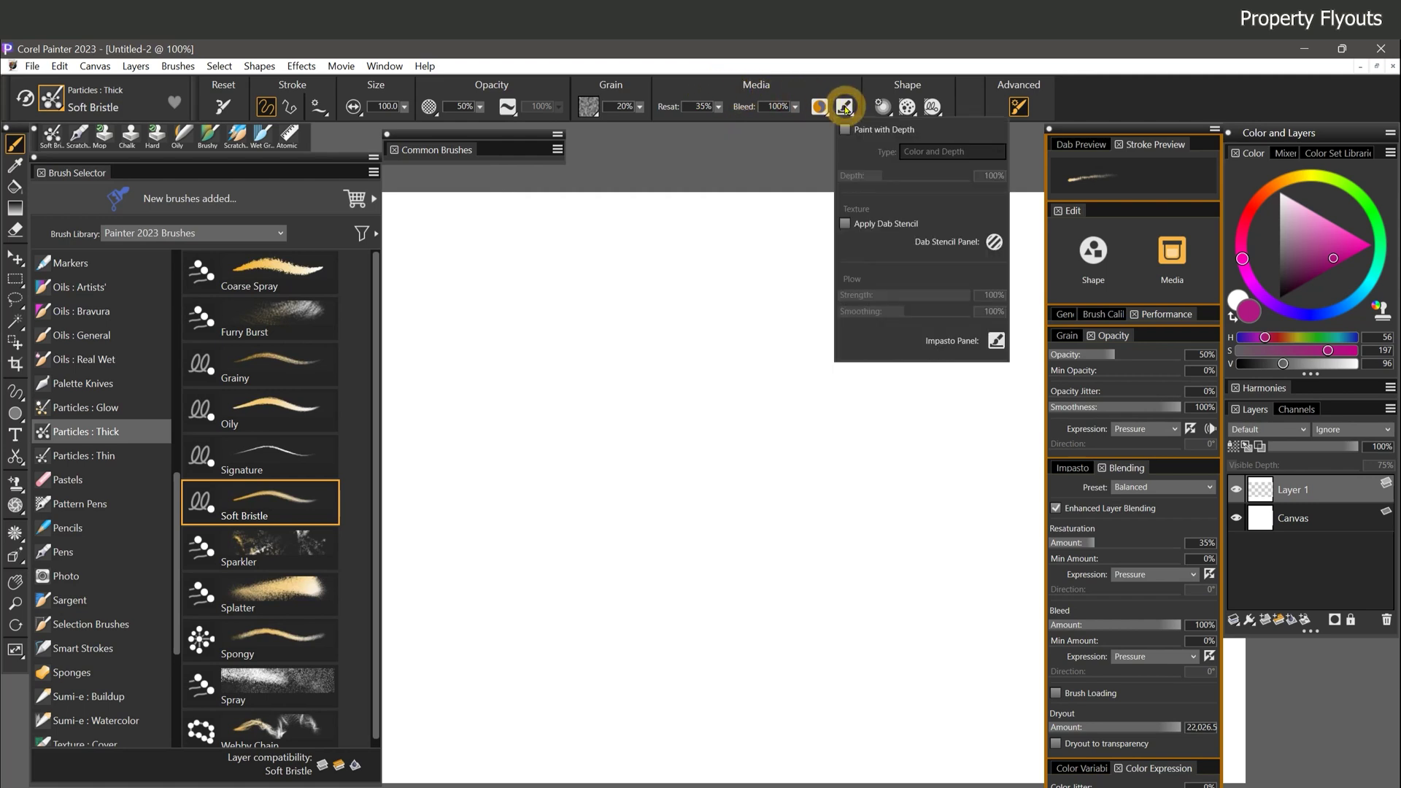
Step: Lower Resaturation Amount to 21% in the Blending flyout and paint a pink test stroke
left_click(820, 107)
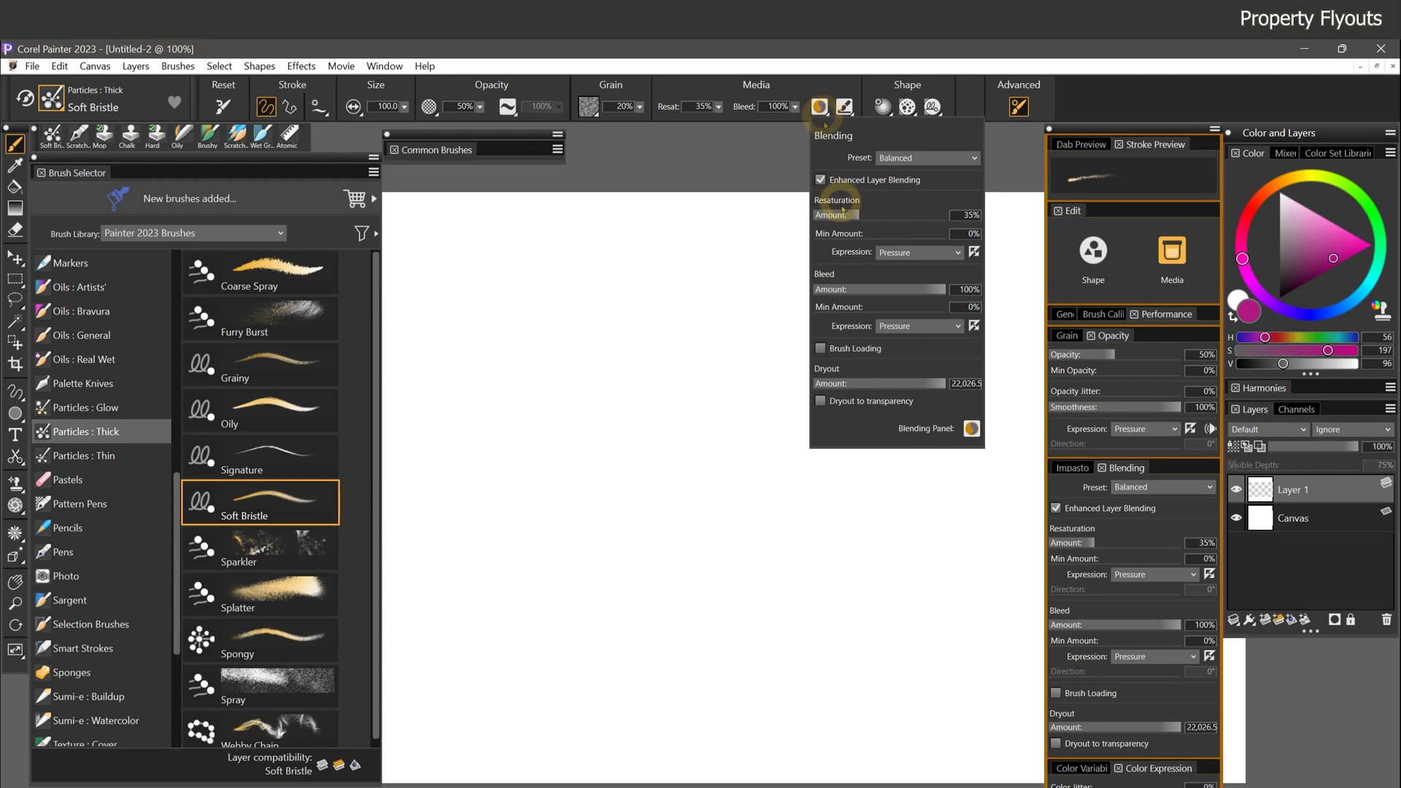
left_click_drag(843, 214, 783, 232)
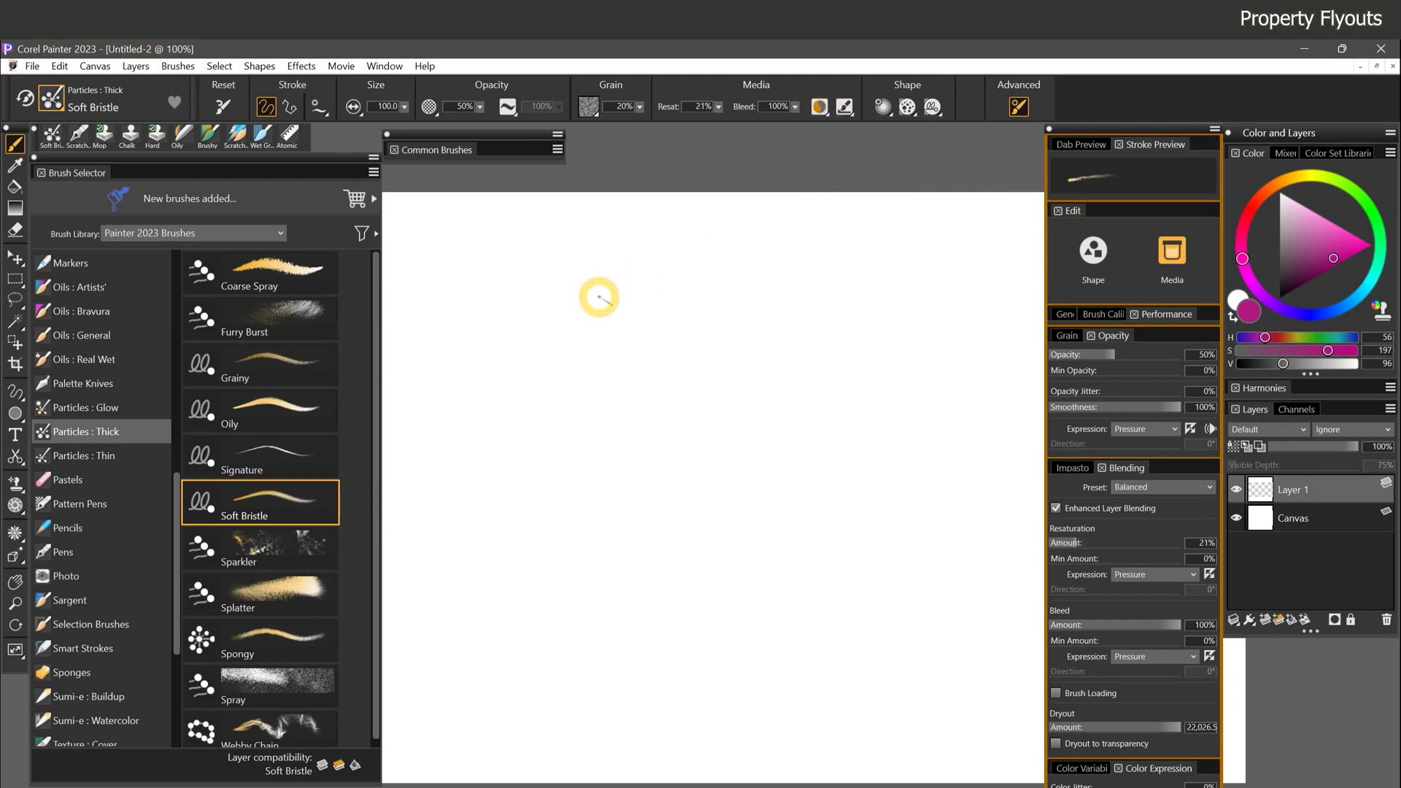
mouse_move(541, 304)
left_mouse_down()
mouse_move(622, 319)
mouse_move(642, 356)
mouse_move(810, 344)
left_mouse_up()
Step: Open the full Blending panel and dock it beside the right-hand panels
left_click(819, 107)
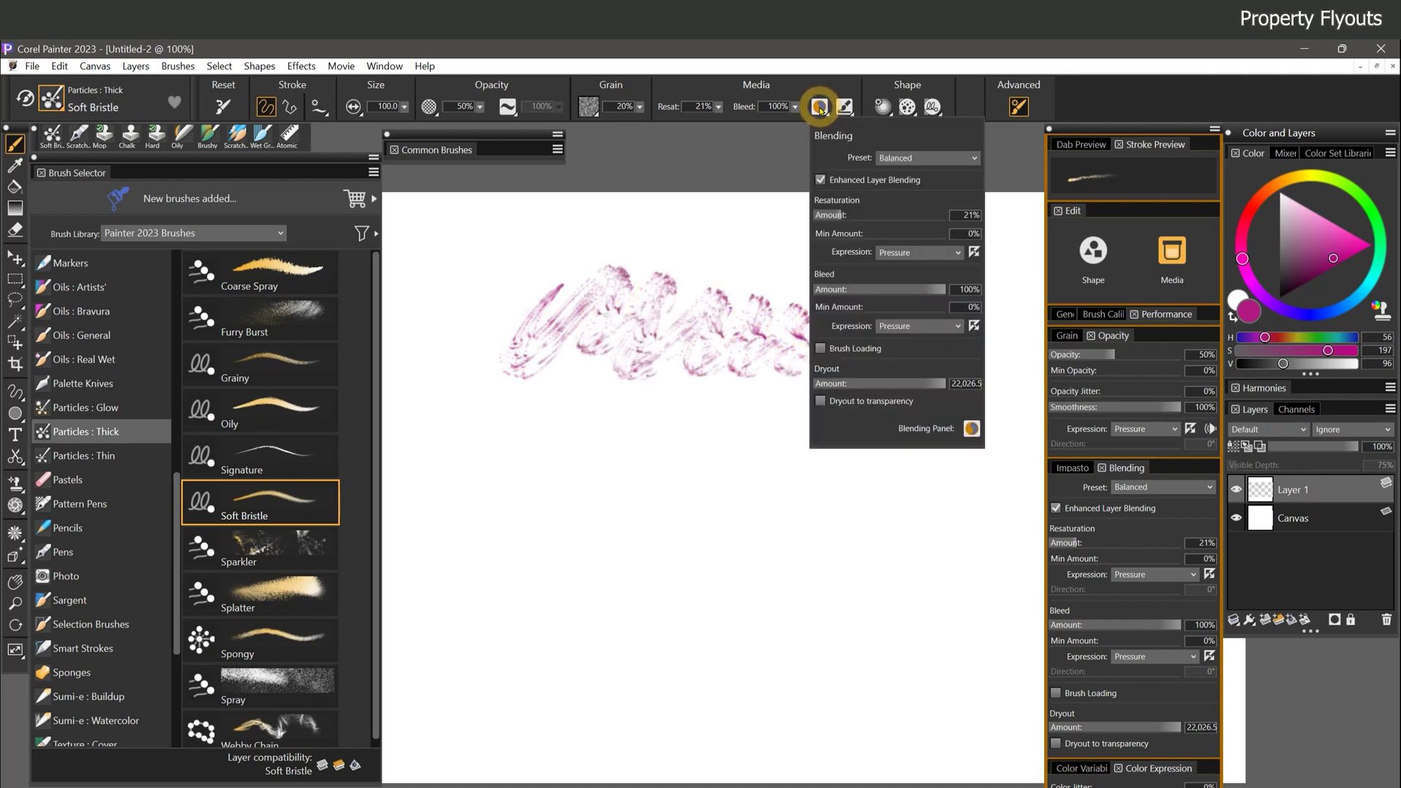
left_click(971, 428)
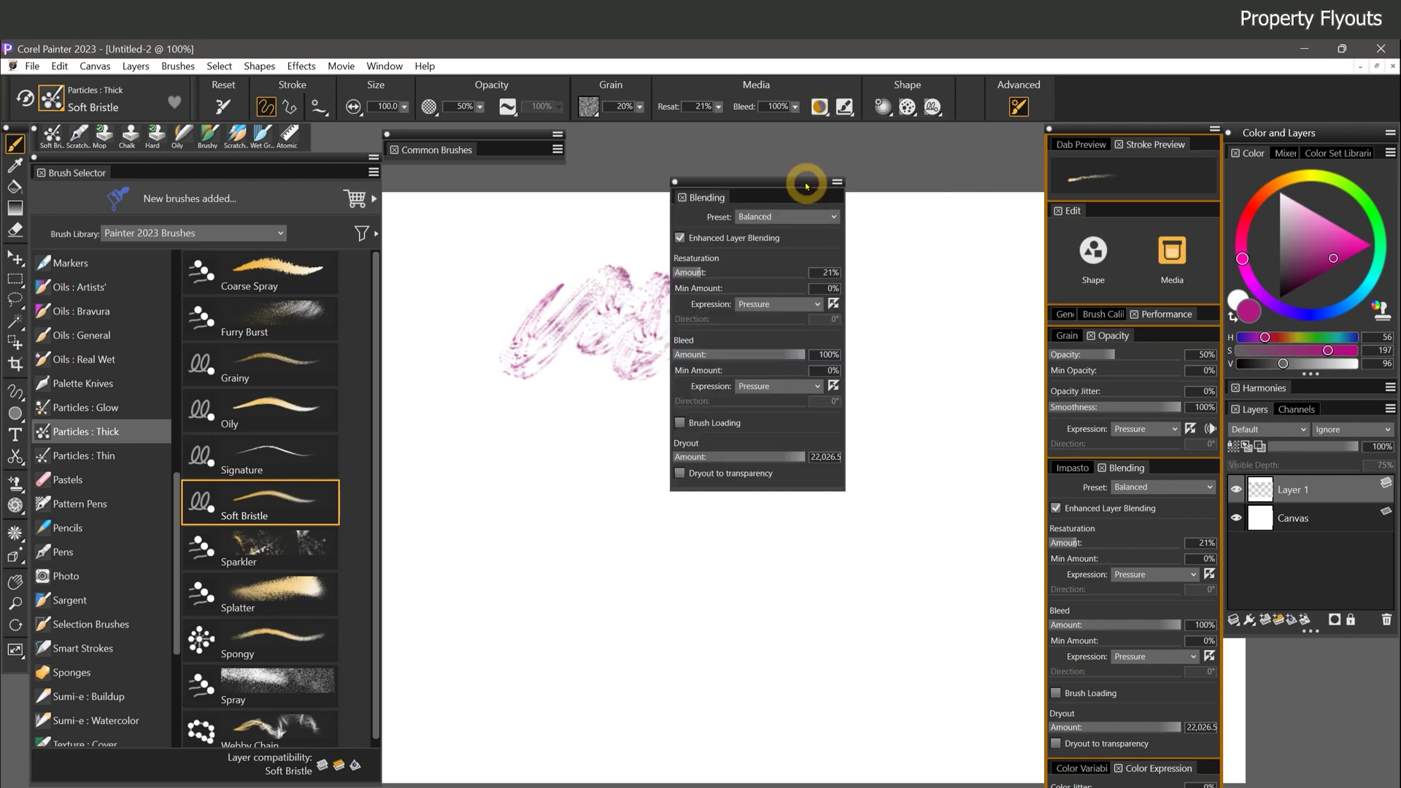
left_click_drag(807, 179, 989, 144)
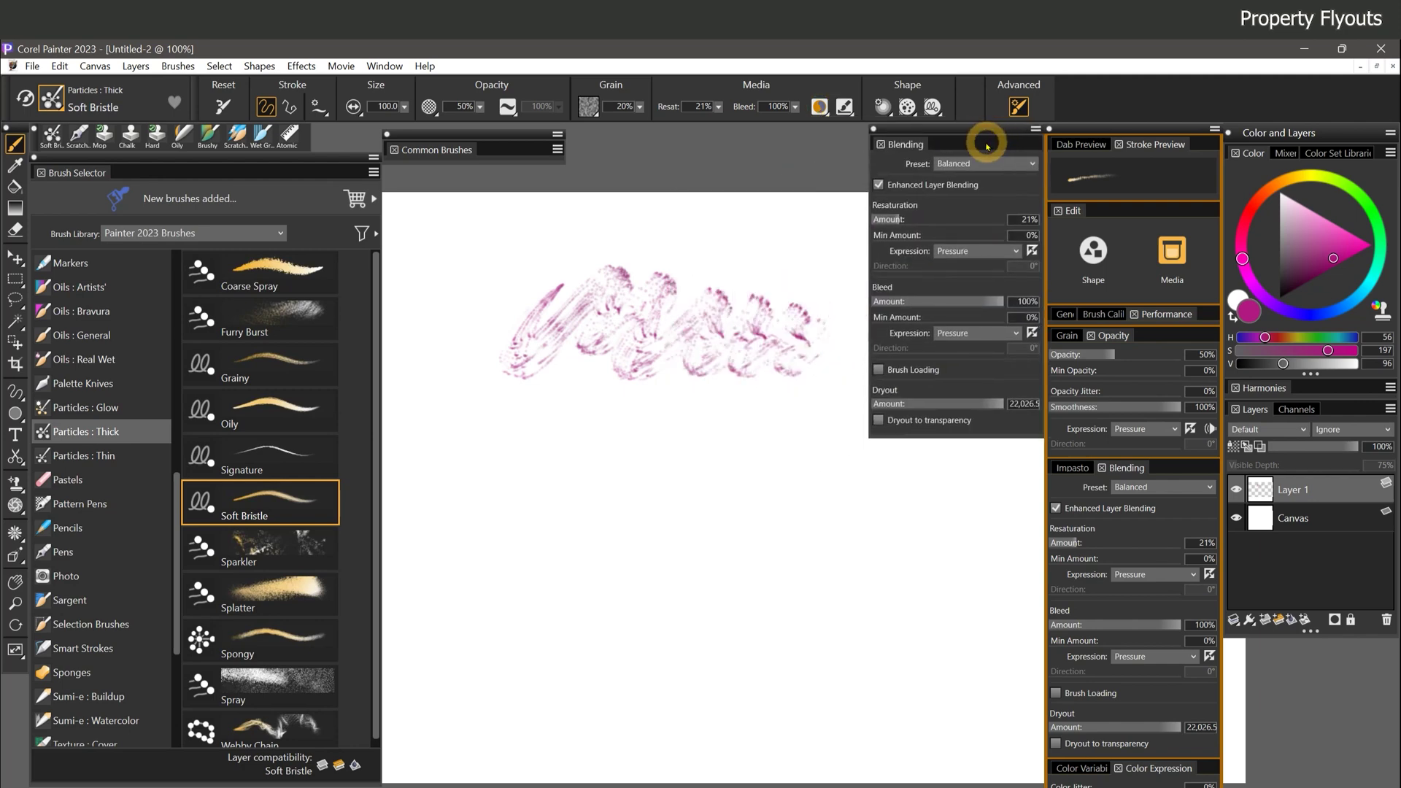
left_click(907, 106)
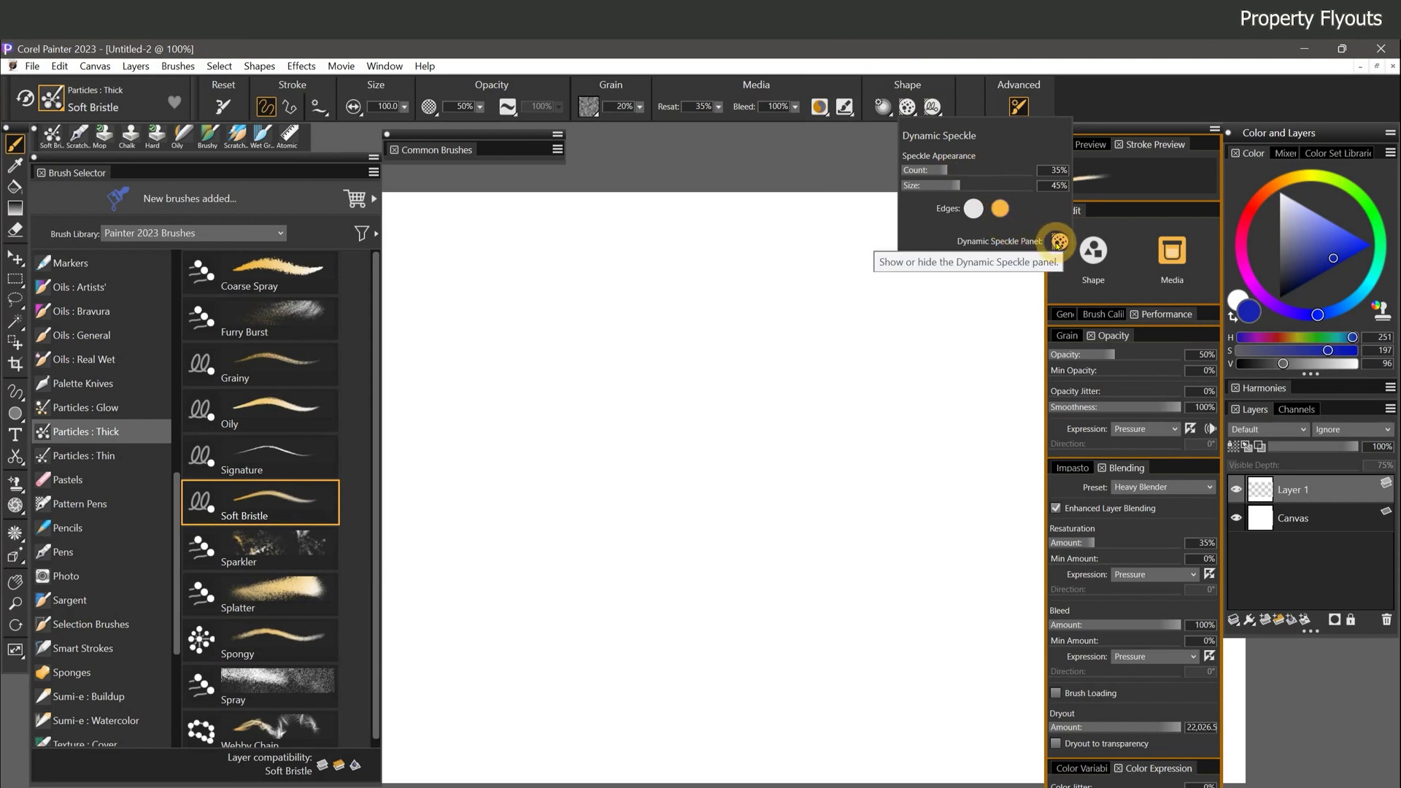
Step: Open the Dynamic Speckle panel, paint a blue zigzag stroke, then view Runny Grain Reveal's watercolor options
left_click(1058, 243)
mouse_move(536, 301)
left_mouse_down()
mouse_move(569, 283)
mouse_move(744, 275)
mouse_move(795, 289)
left_mouse_up()
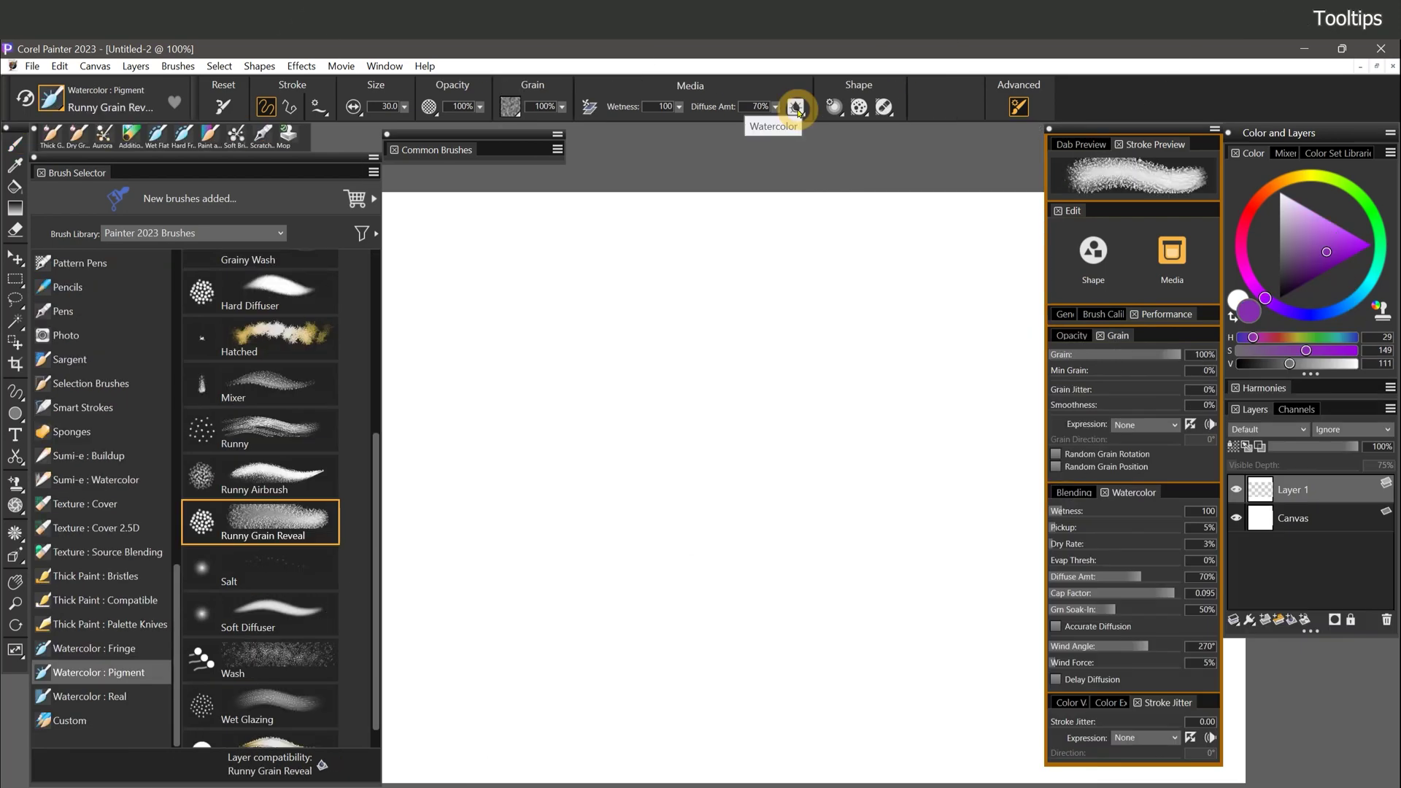
left_click(796, 107)
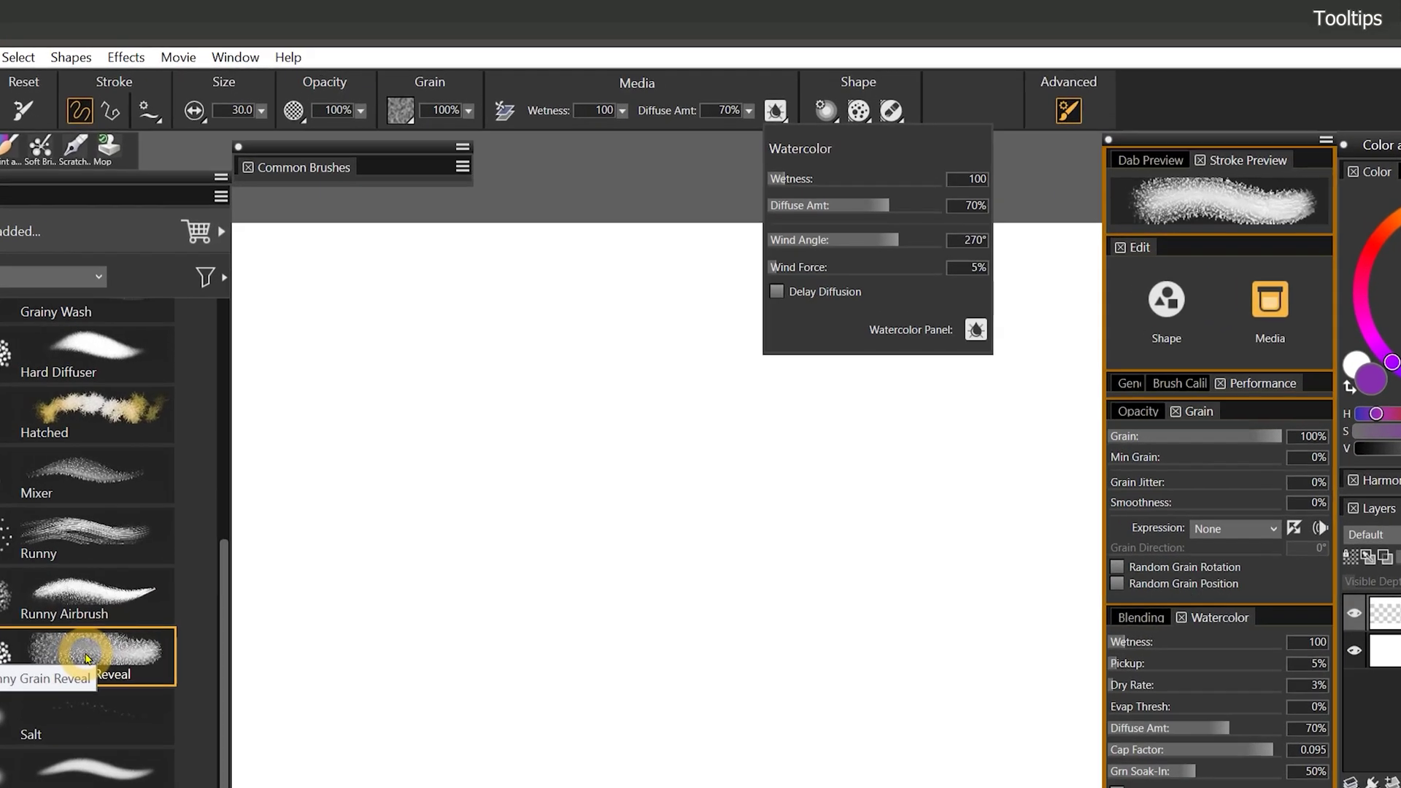
Step: Review the Dynamic Speckle flyout in the Shape section, then close the settings popups
left_click(858, 106)
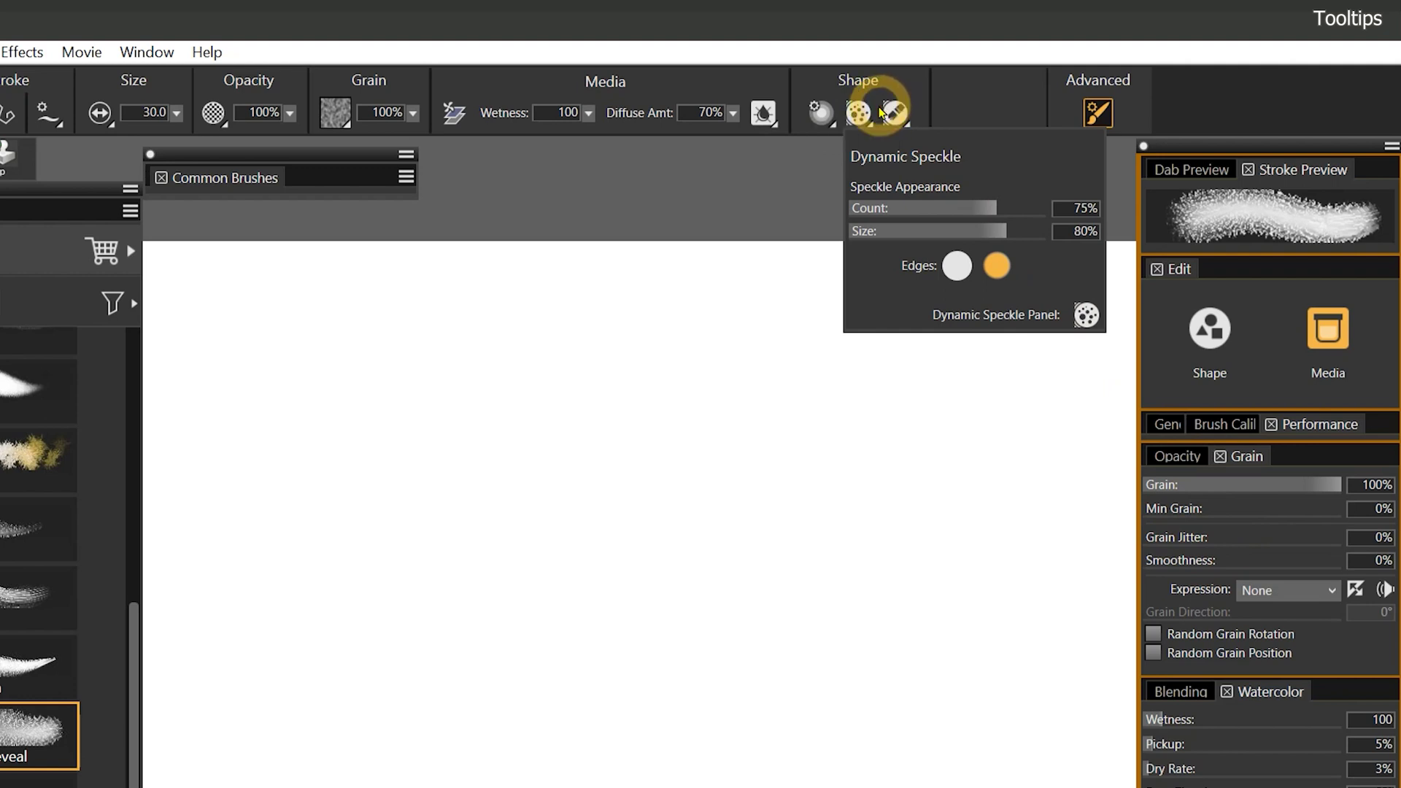
Step: View the Dab Profile and Paper Textures options, then bring up the Help menu
left_click(660, 86)
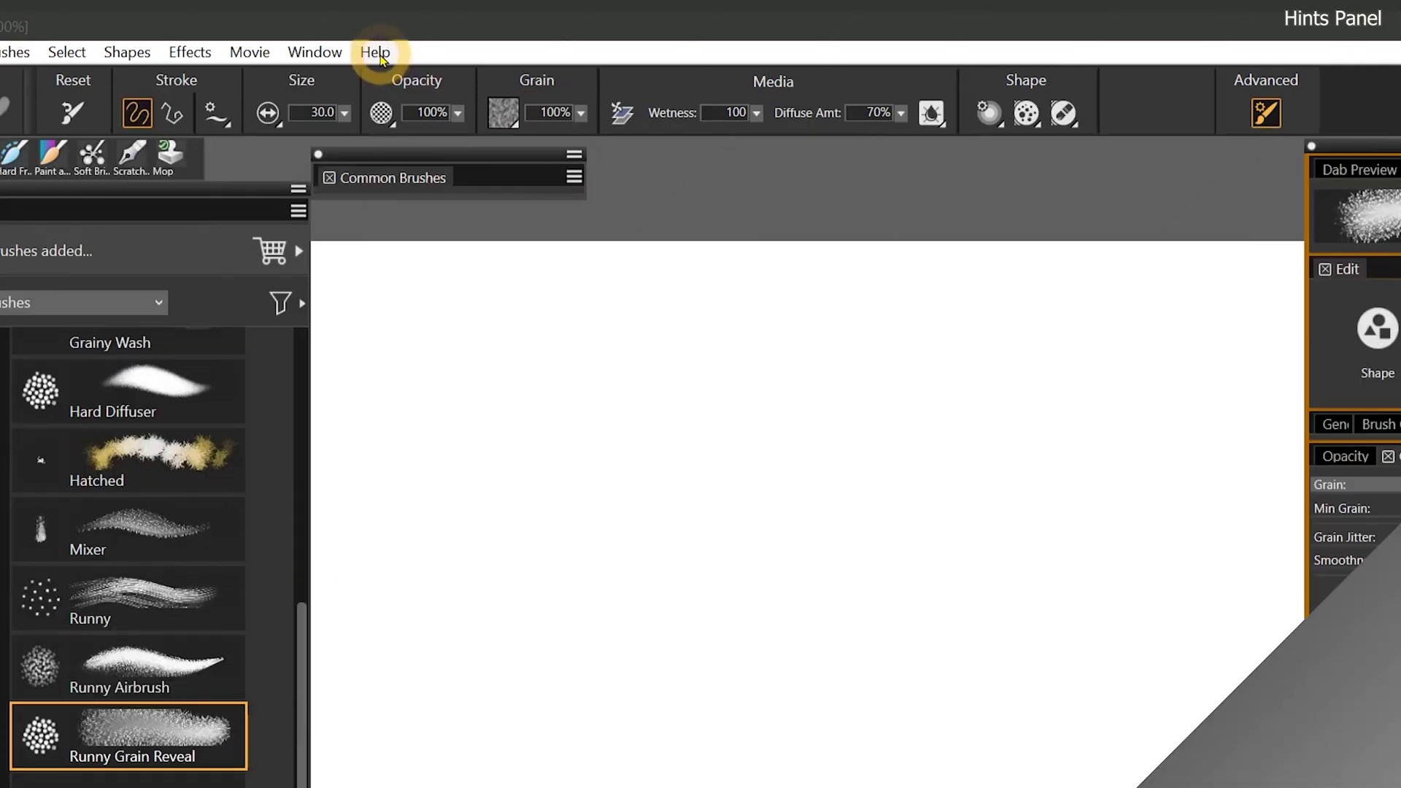
left_click(375, 51)
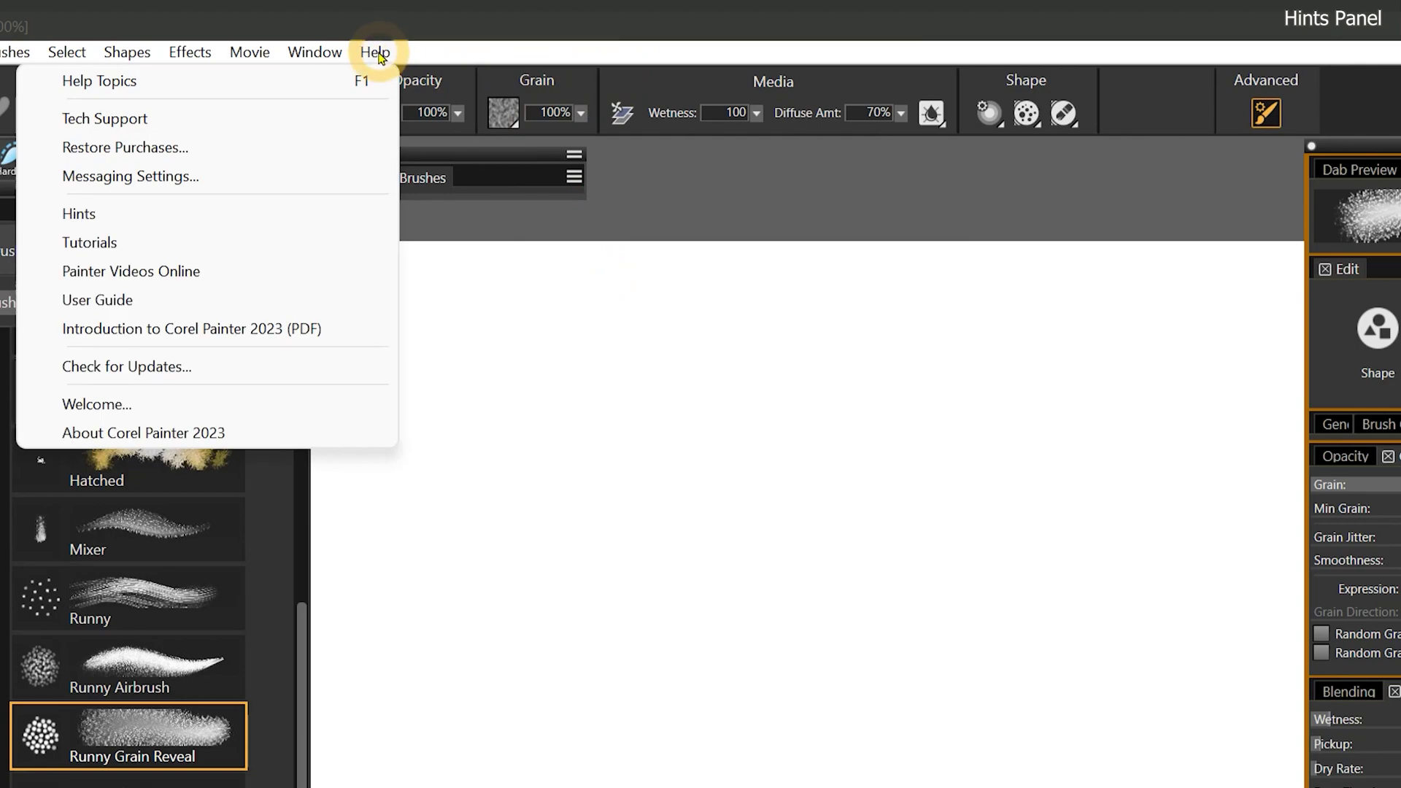
Step: Show Help > Hints for the current brush and scroll through the hints
left_click(131, 213)
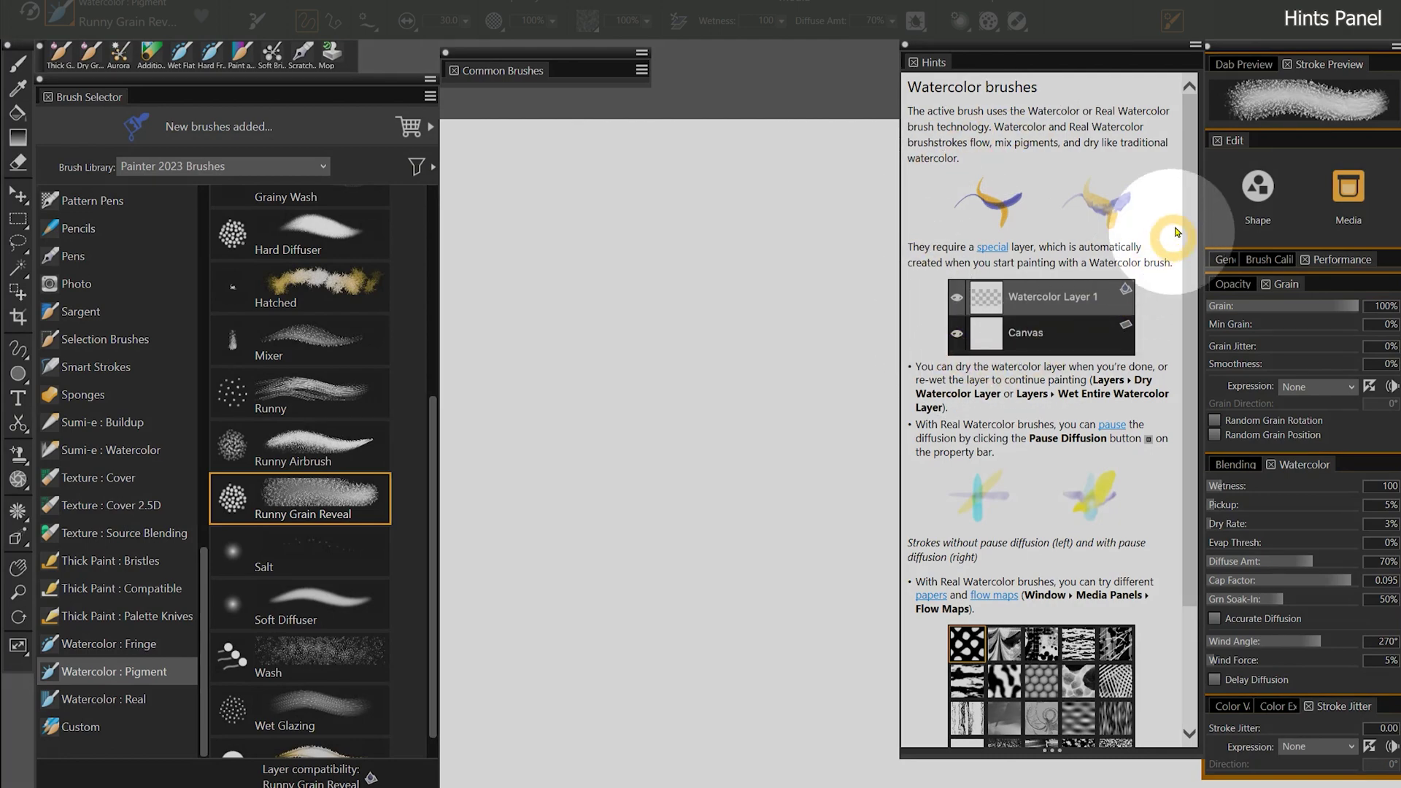
scroll(1182, 226, "down", 5)
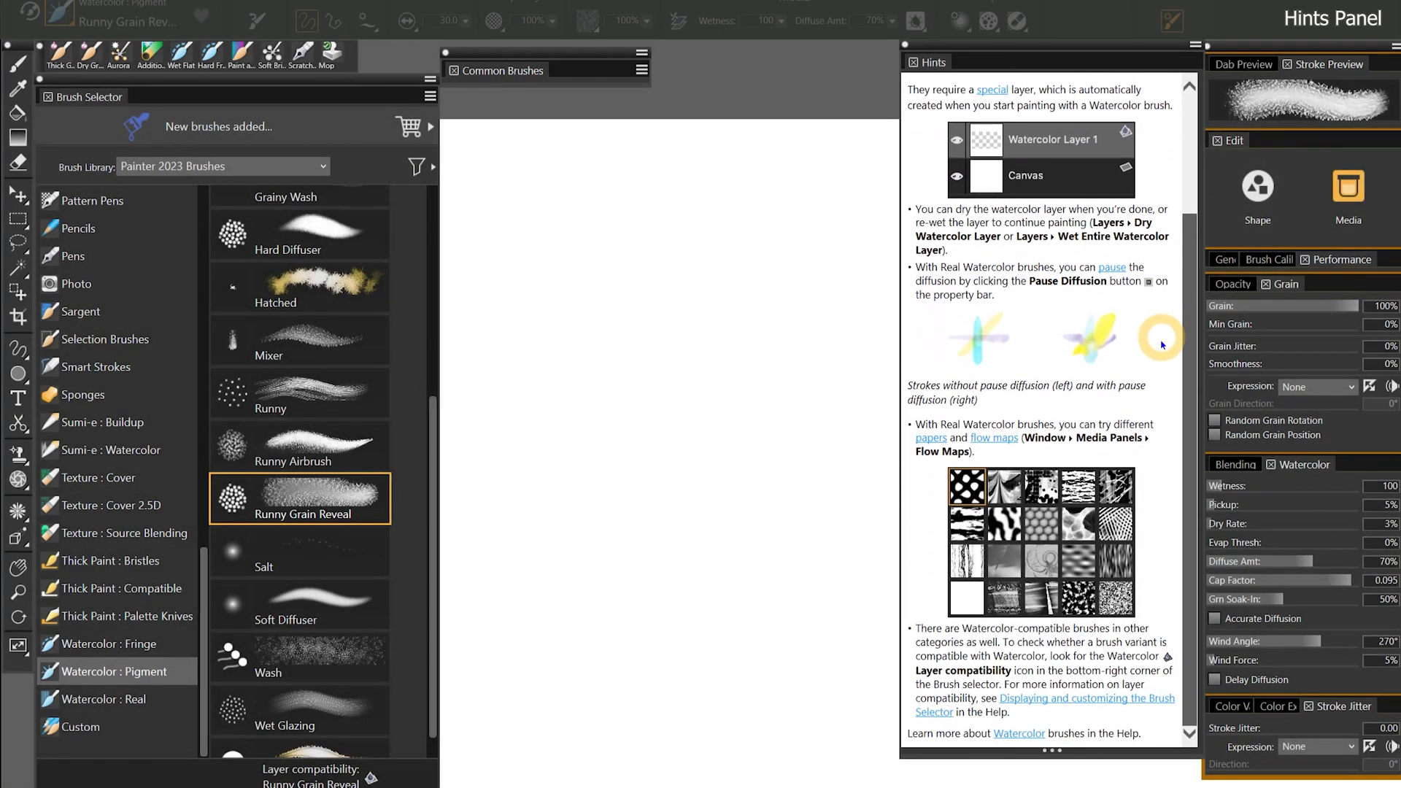
scroll(1175, 188, "up", 7)
scroll(116, 423, "up", 4)
Step: Switch to Particles : Thick Soft Bristle so the hints explain particle dab types
left_click(121, 423)
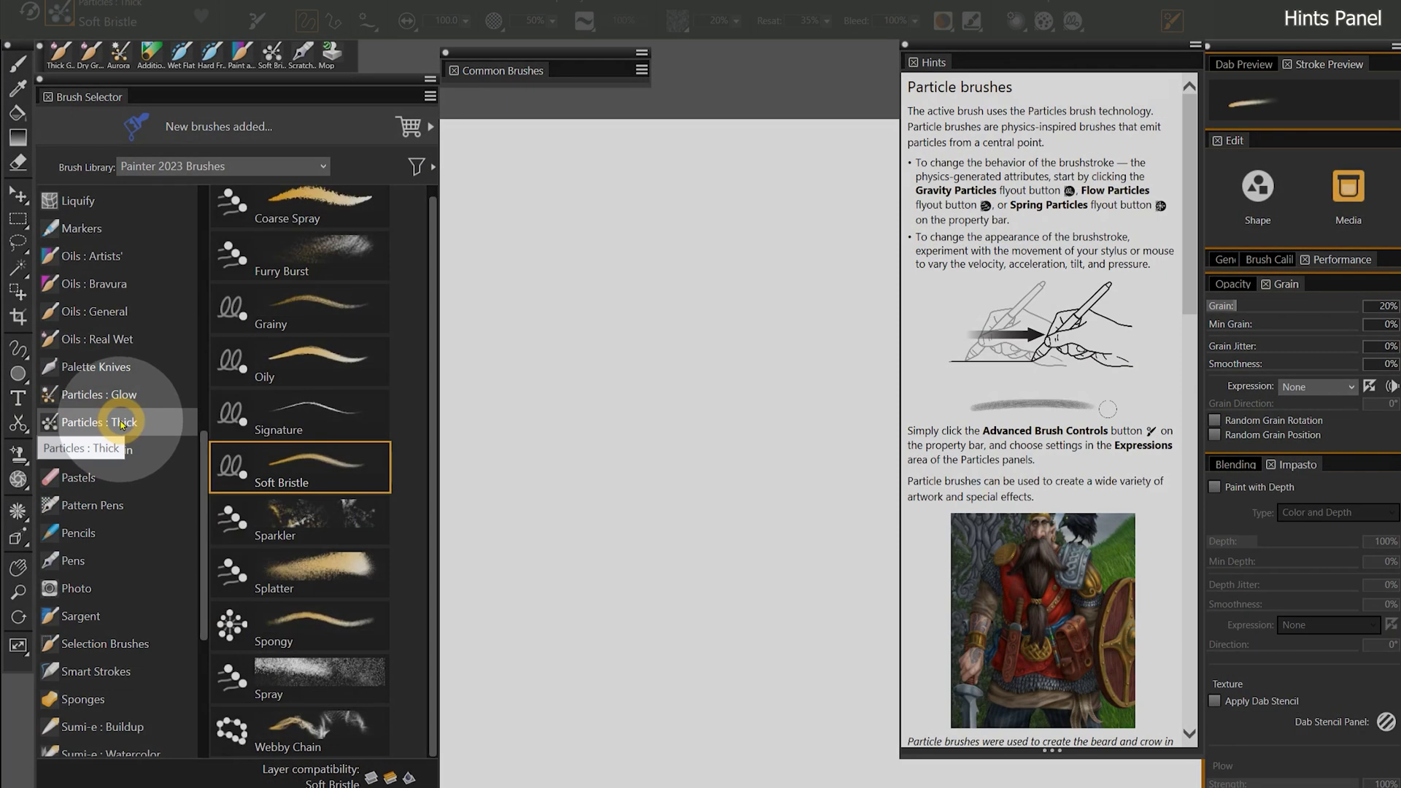
scroll(1187, 198, "down", 1)
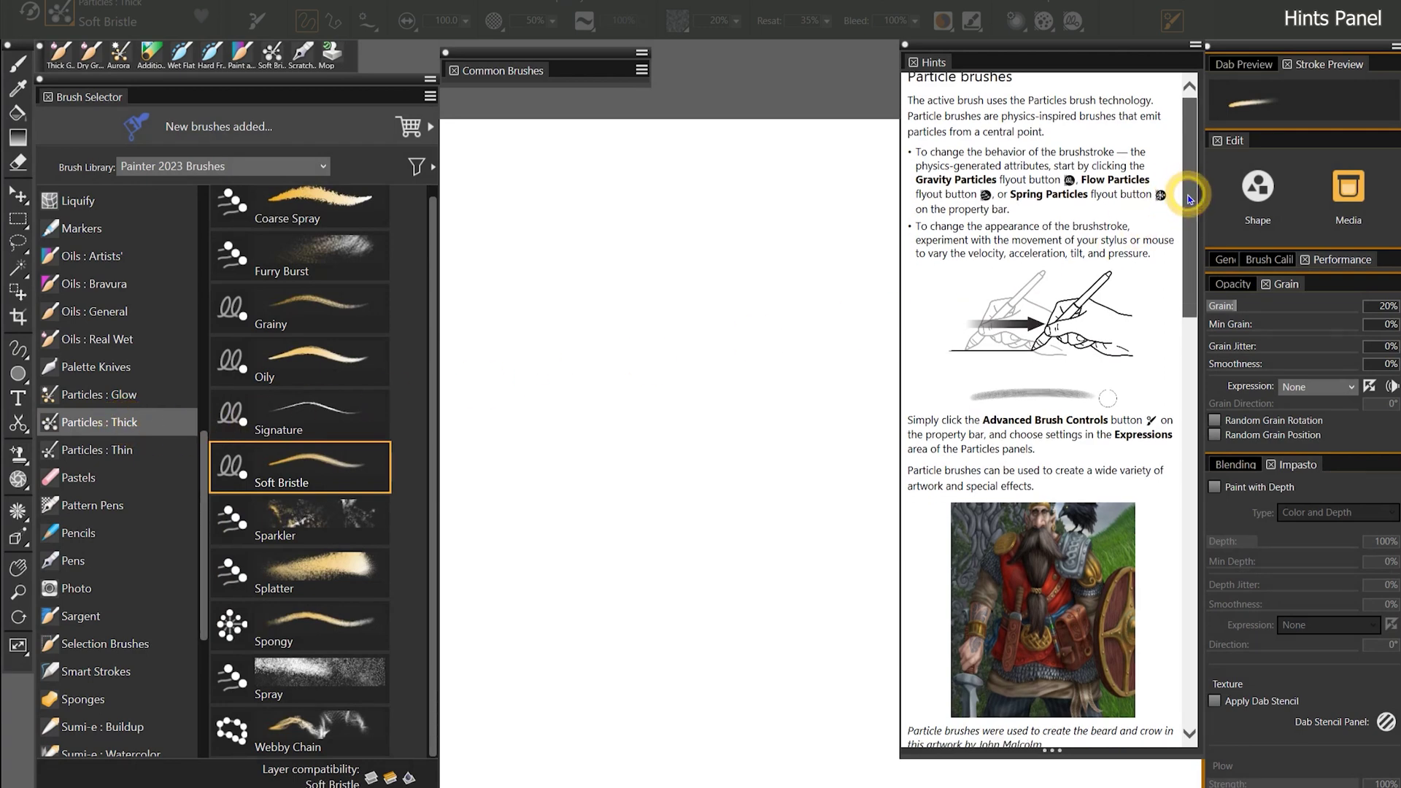
mouse_move(1188, 199)
left_mouse_down()
mouse_move(1166, 197)
mouse_move(1156, 366)
mouse_move(1120, 489)
left_mouse_up()
scroll(1120, 489, "down", 5)
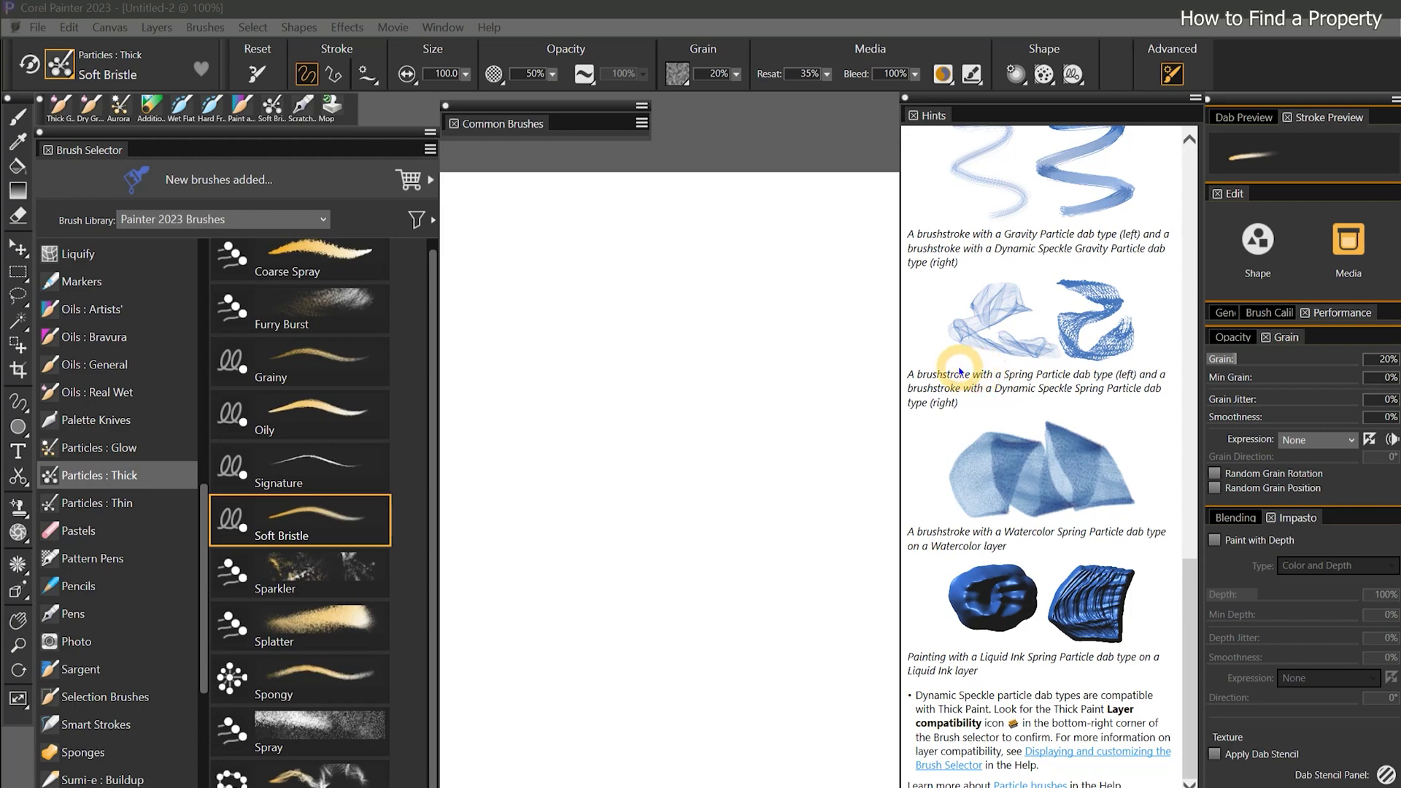
Step: Select the Oils : Artists' Dry Grainy brush and paint three purple test strokes
left_click(82, 310)
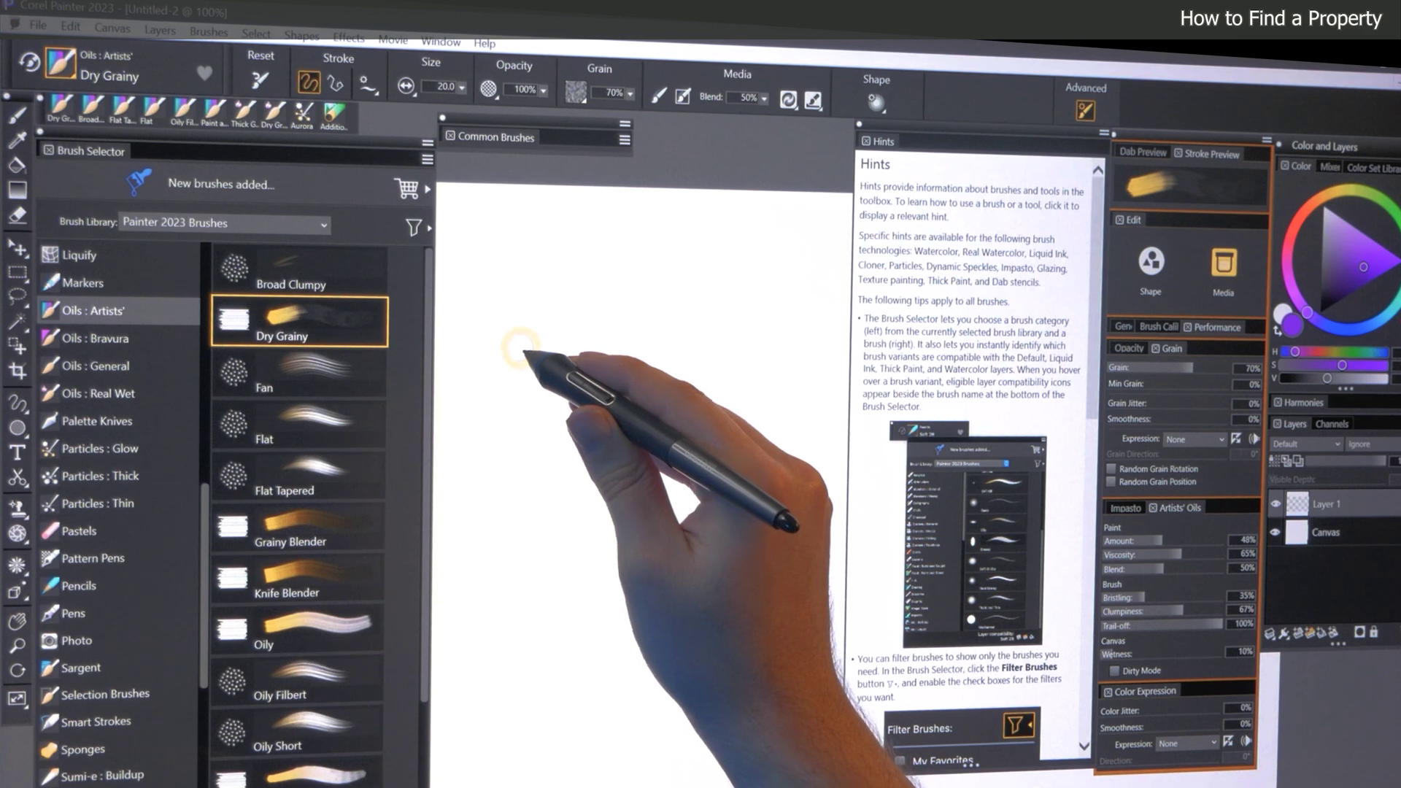
left_click_drag(501, 334, 598, 312)
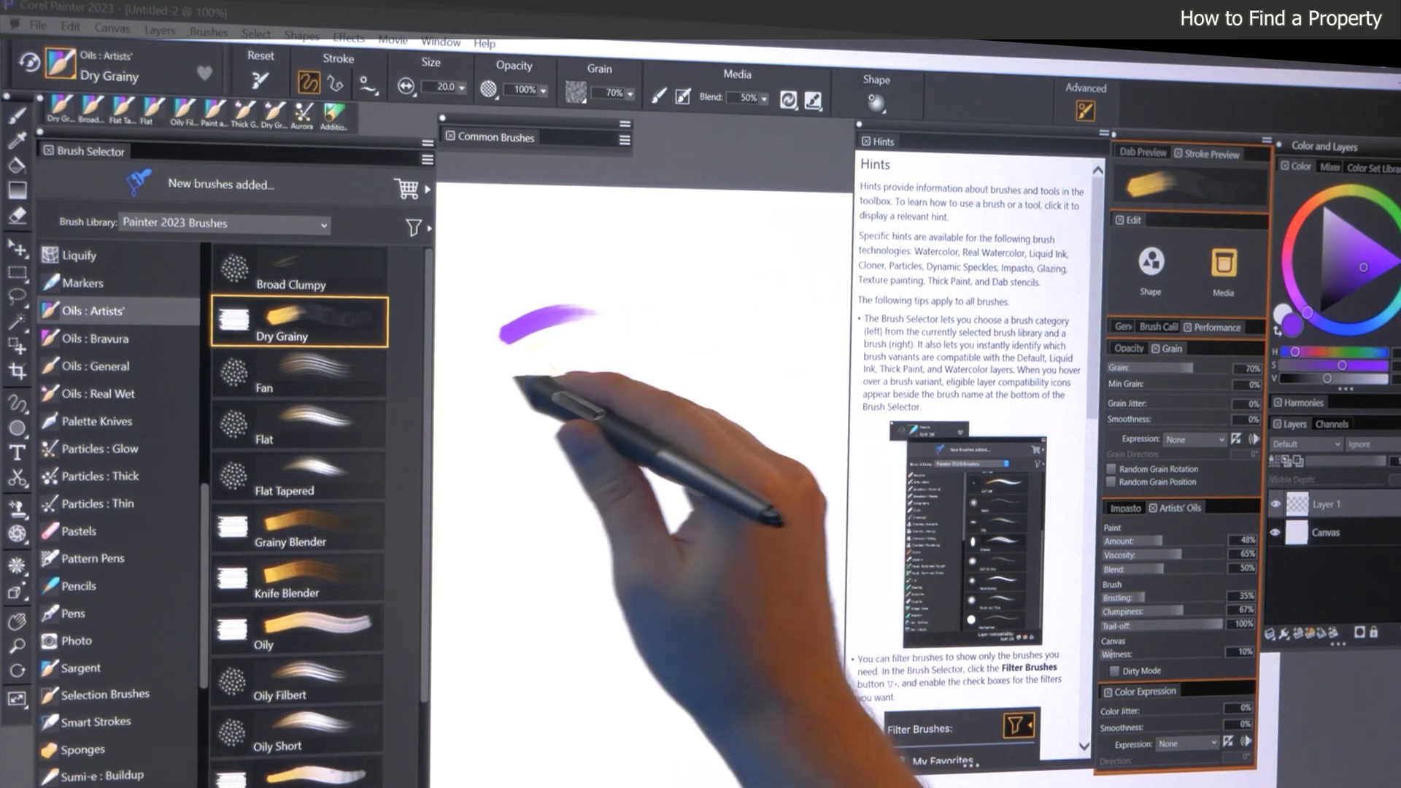
left_click_drag(503, 375, 609, 354)
left_click_drag(503, 416, 613, 394)
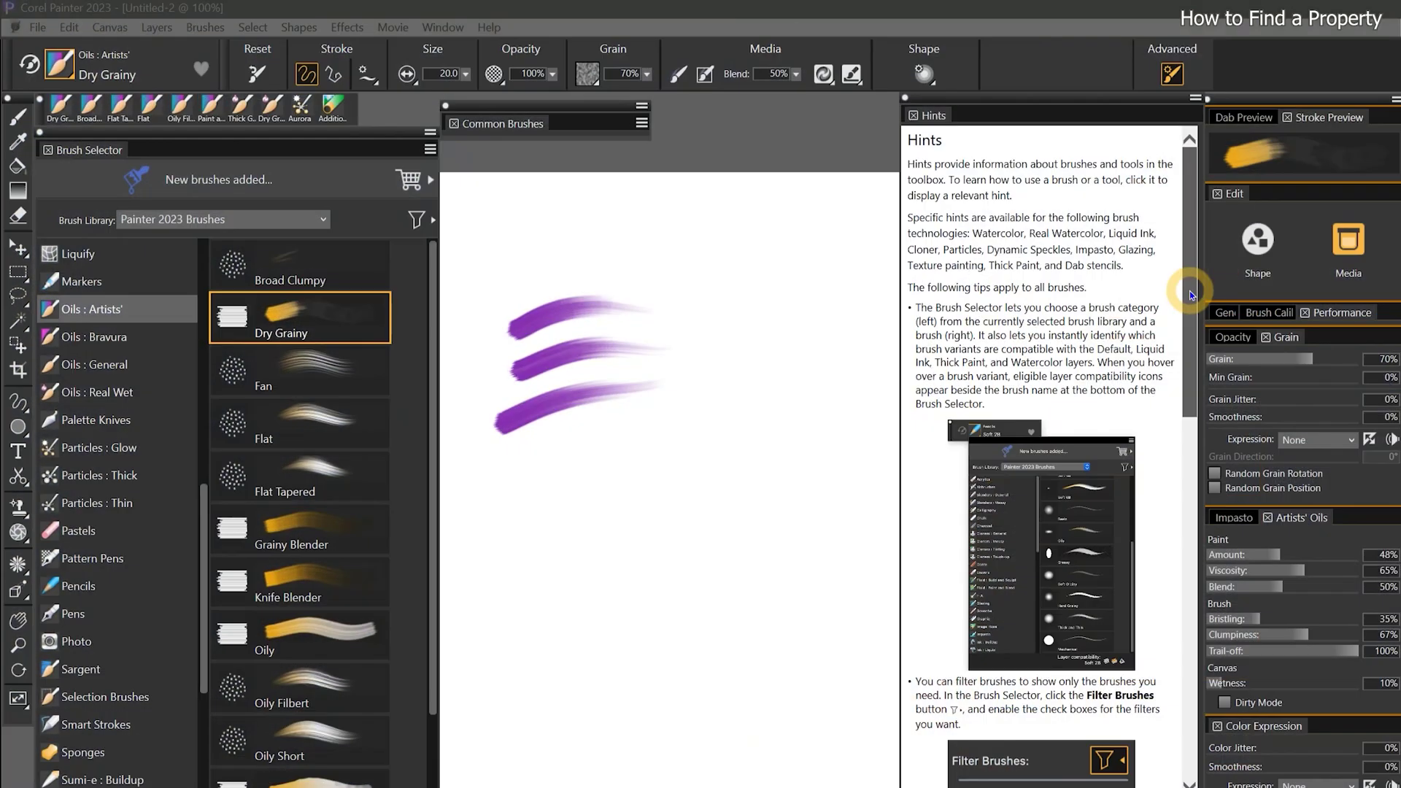
Step: Return the hints text to its beginning and show the Artists' Oils paint settings
mouse_move(1191, 296)
left_mouse_down()
mouse_move(1168, 332)
mouse_move(1148, 543)
left_mouse_up()
left_click(1148, 544)
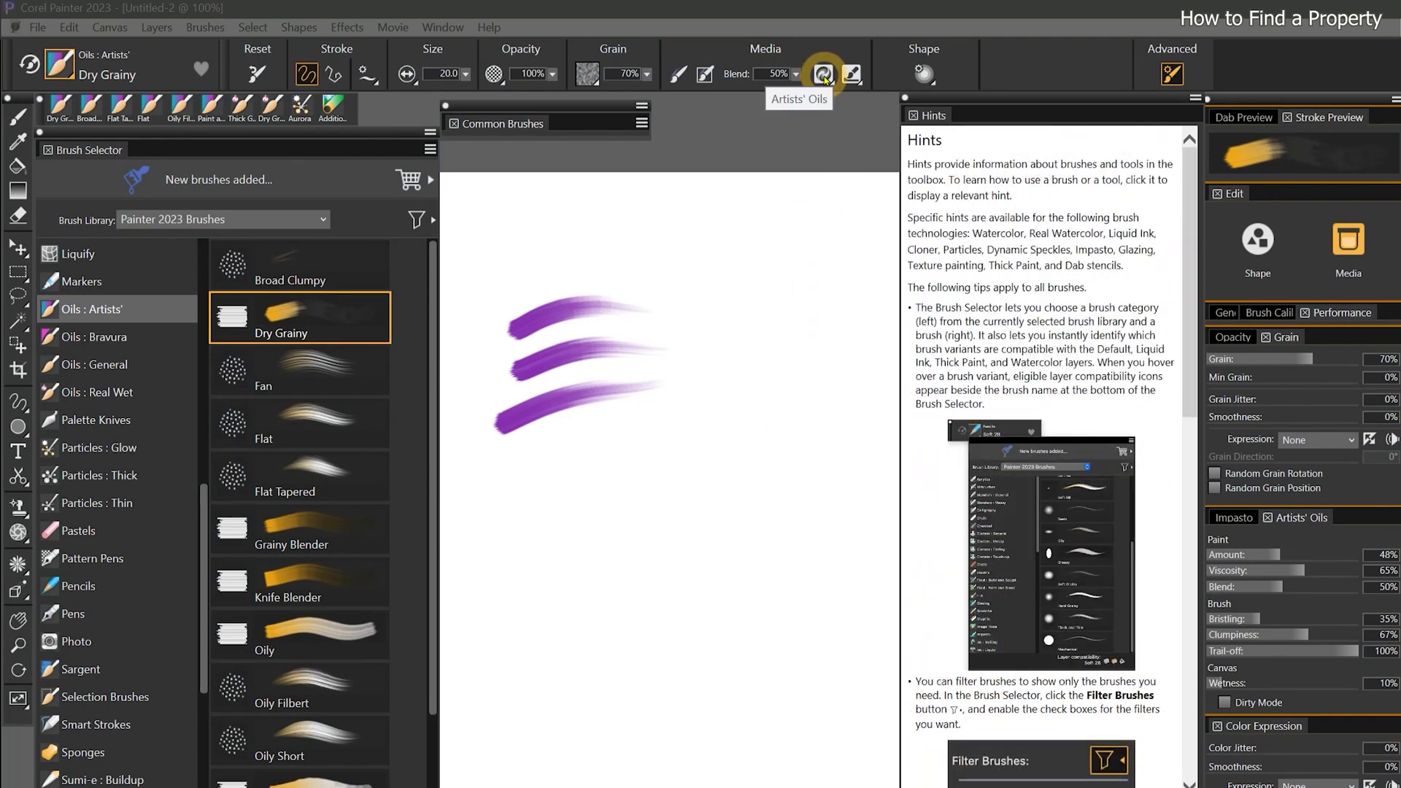
left_click(824, 74)
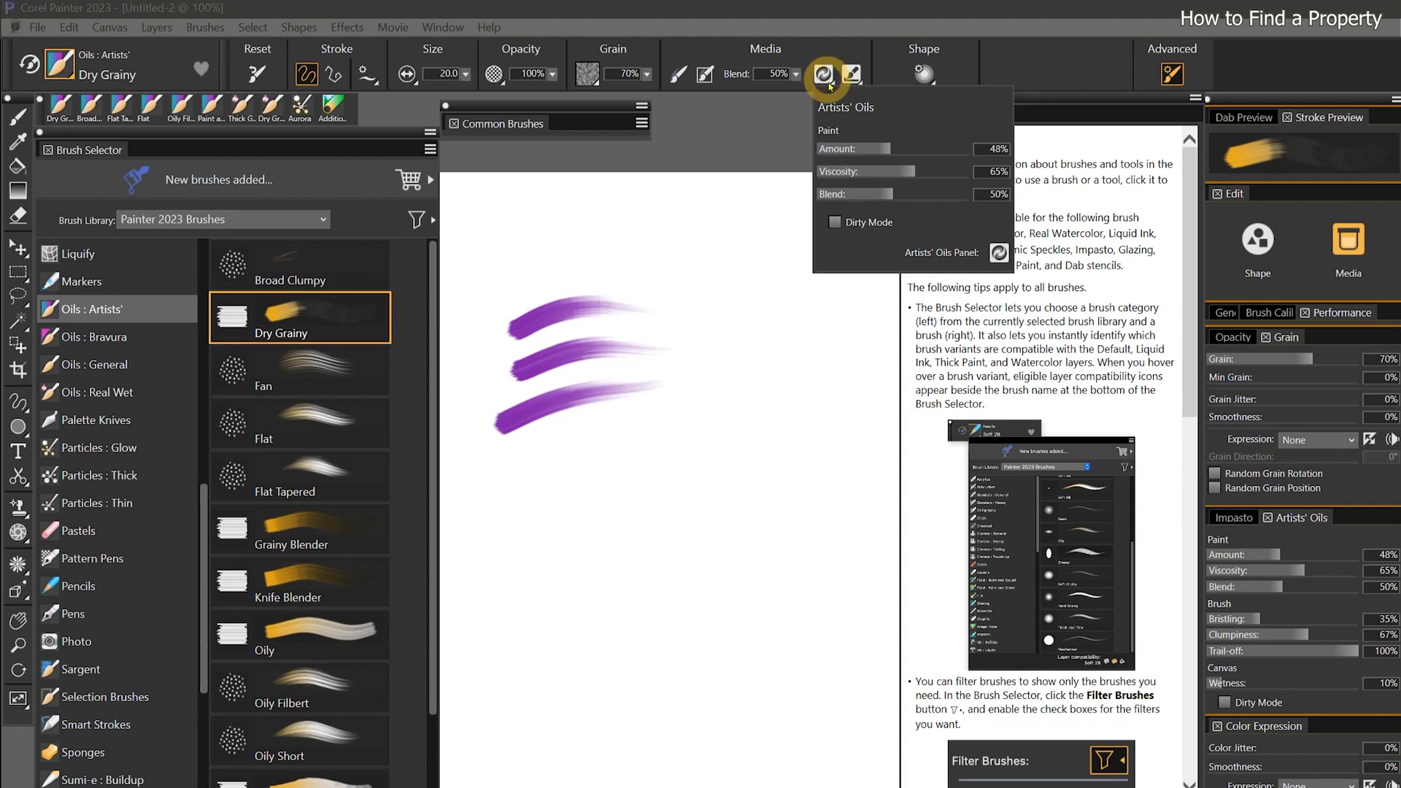
mouse_move(851, 153)
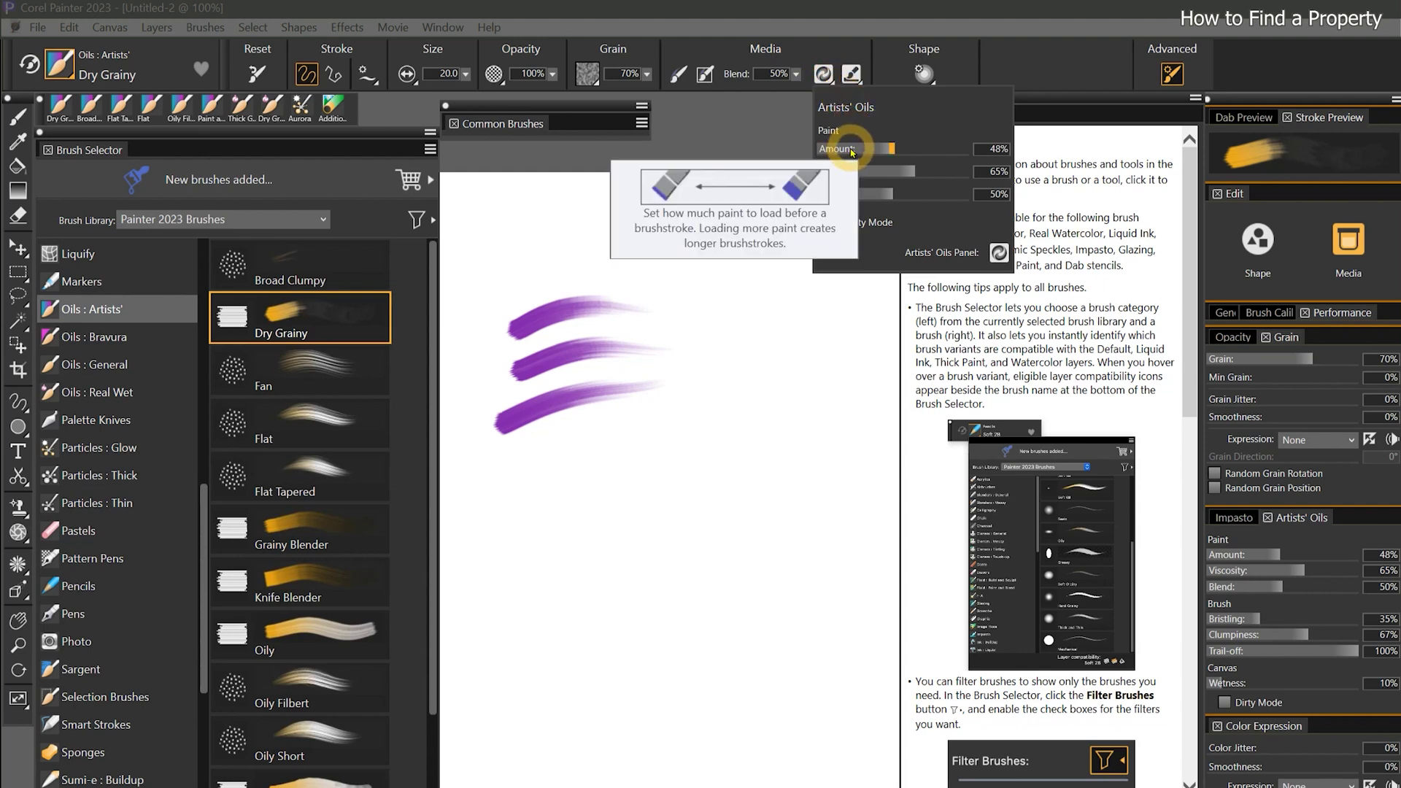
mouse_move(879, 178)
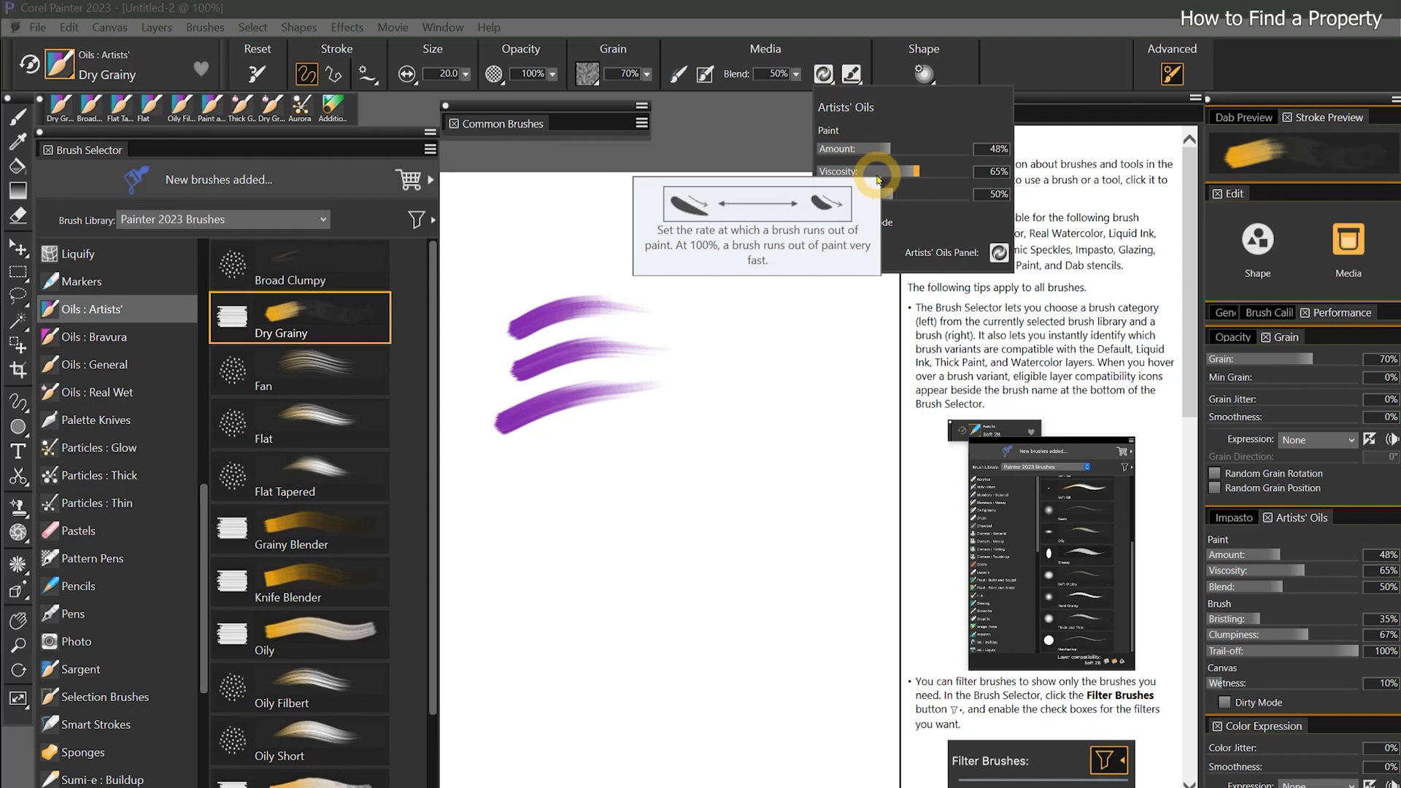
Step: Lower Viscosity to 8% and paint a purple Z, a light crossing stroke, and an M-shaped stroke
left_click_drag(878, 178, 829, 174)
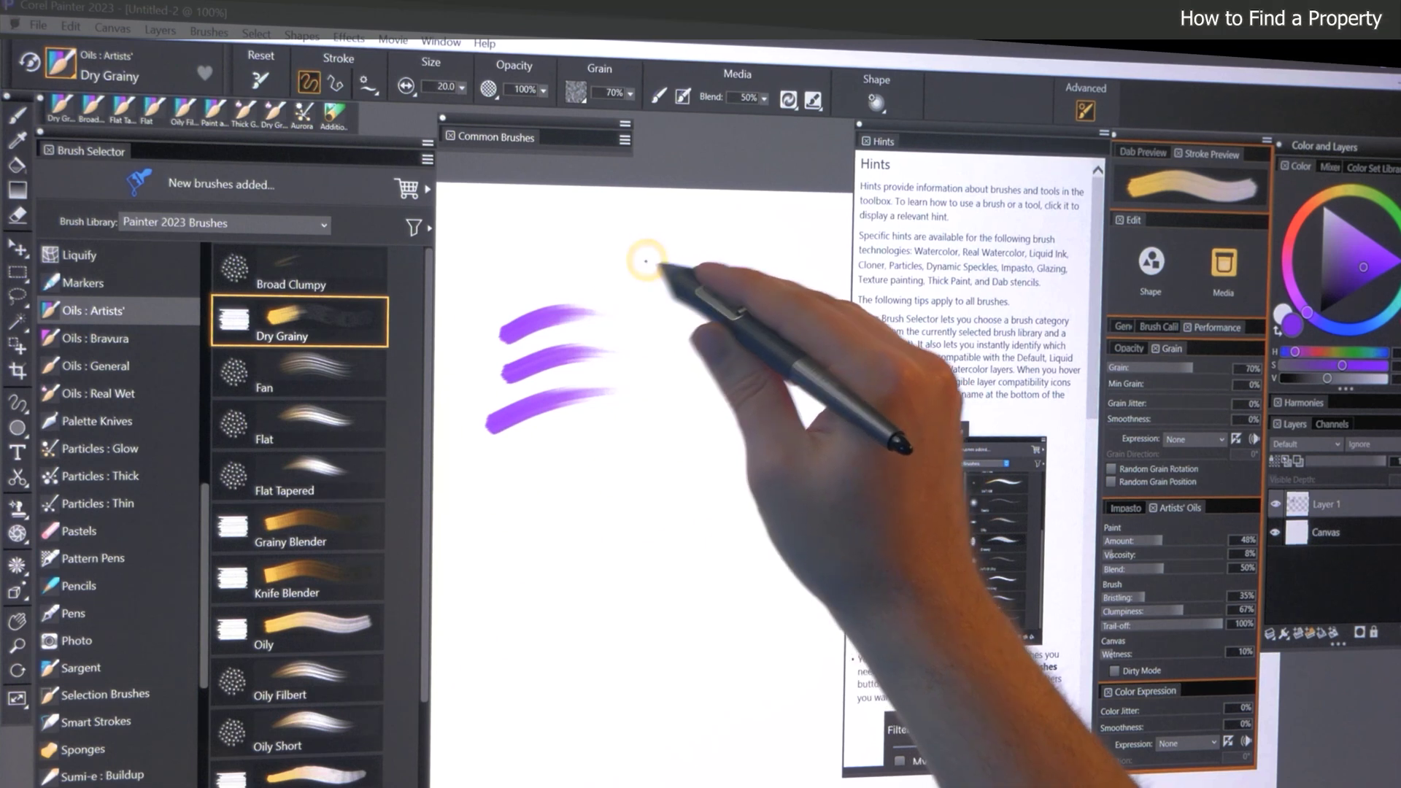
mouse_move(642, 265)
left_mouse_down()
mouse_move(635, 351)
mouse_move(730, 357)
left_mouse_up()
left_click_drag(663, 412, 809, 354)
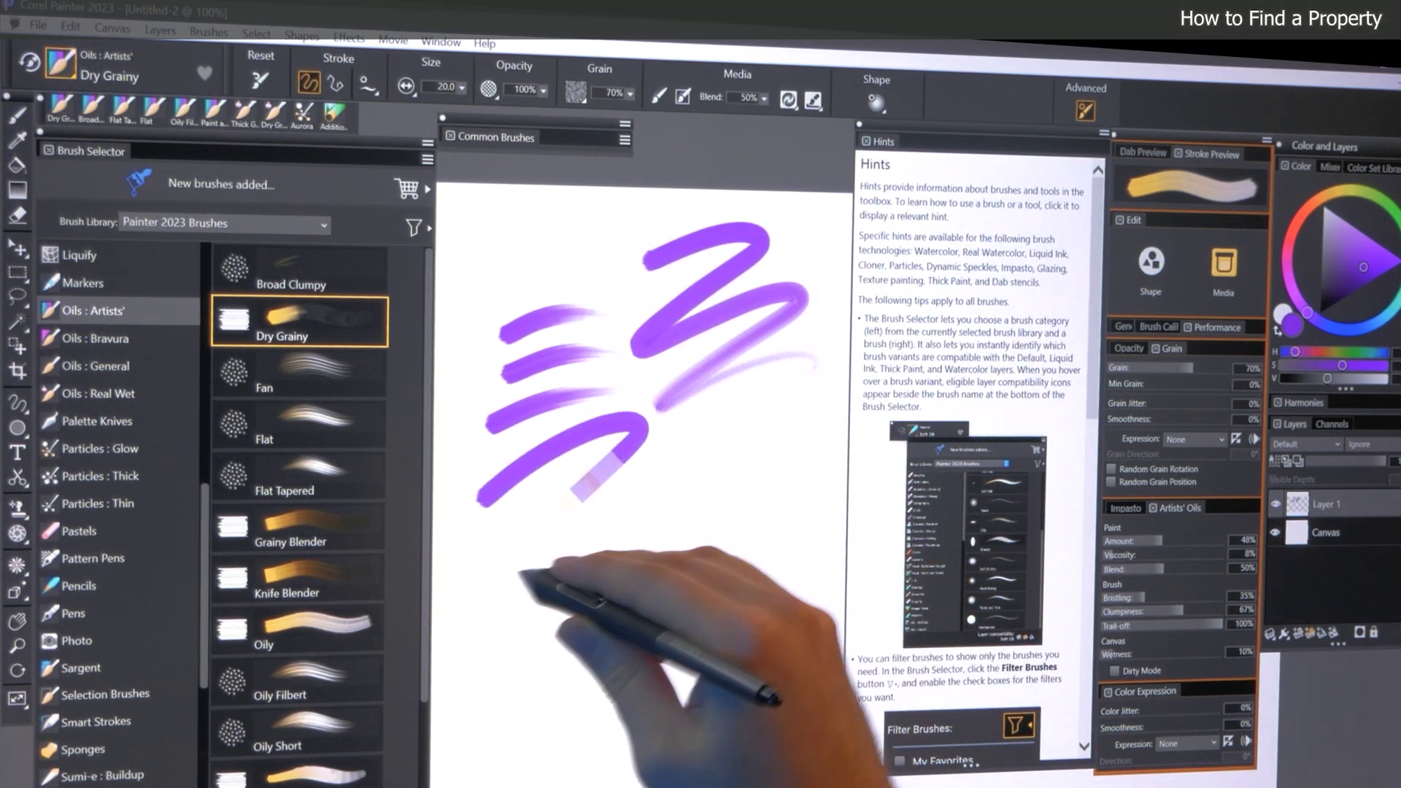
left_click_drag(510, 573, 707, 465)
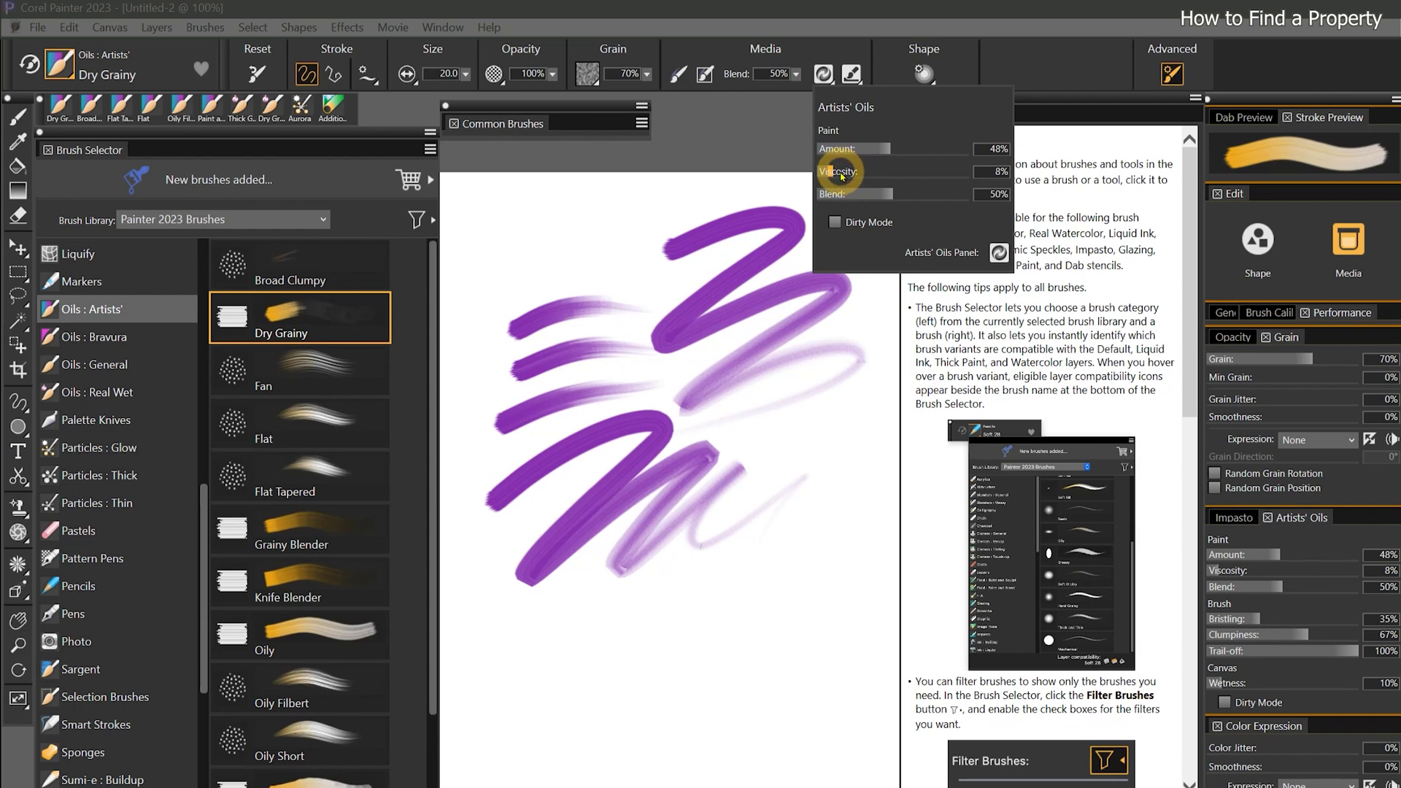
mouse_move(843, 175)
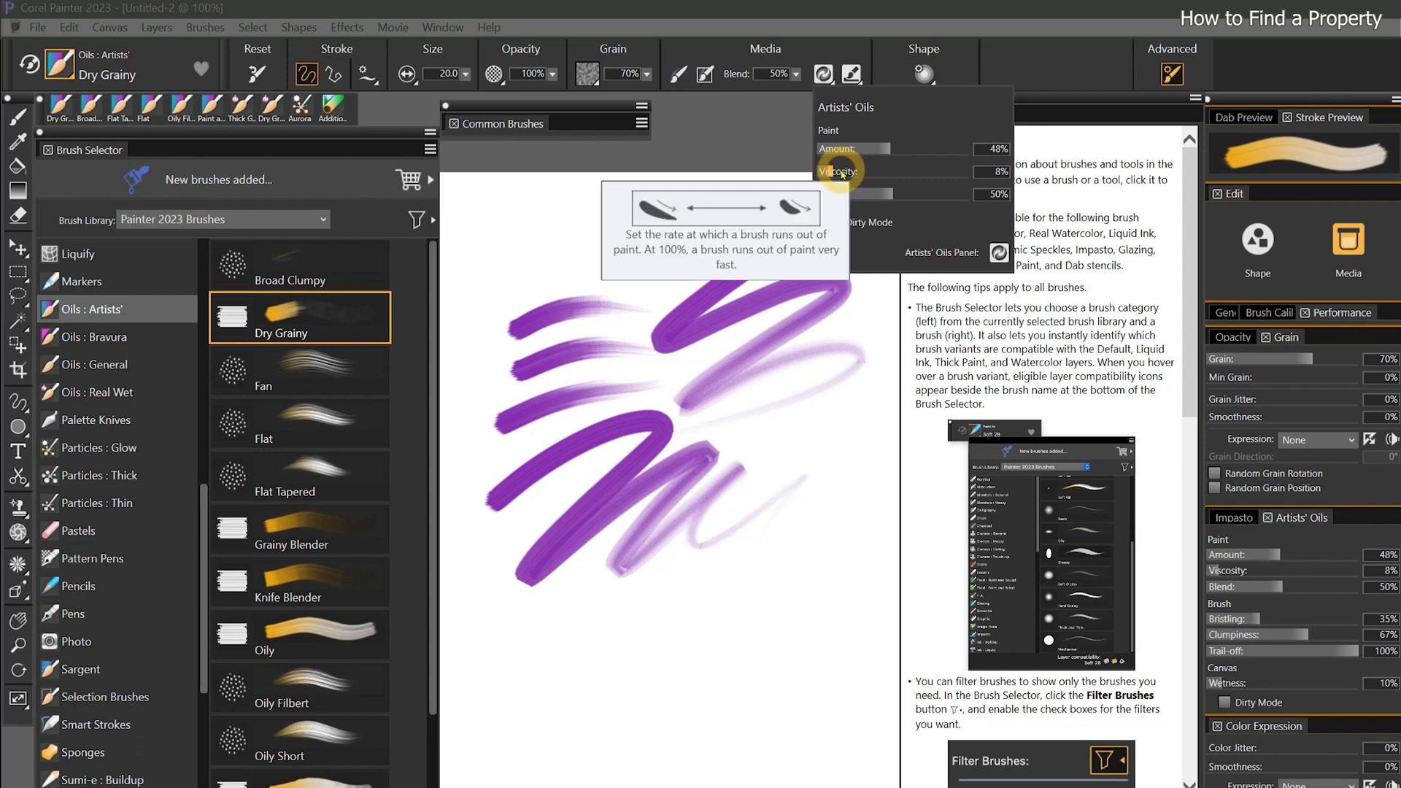